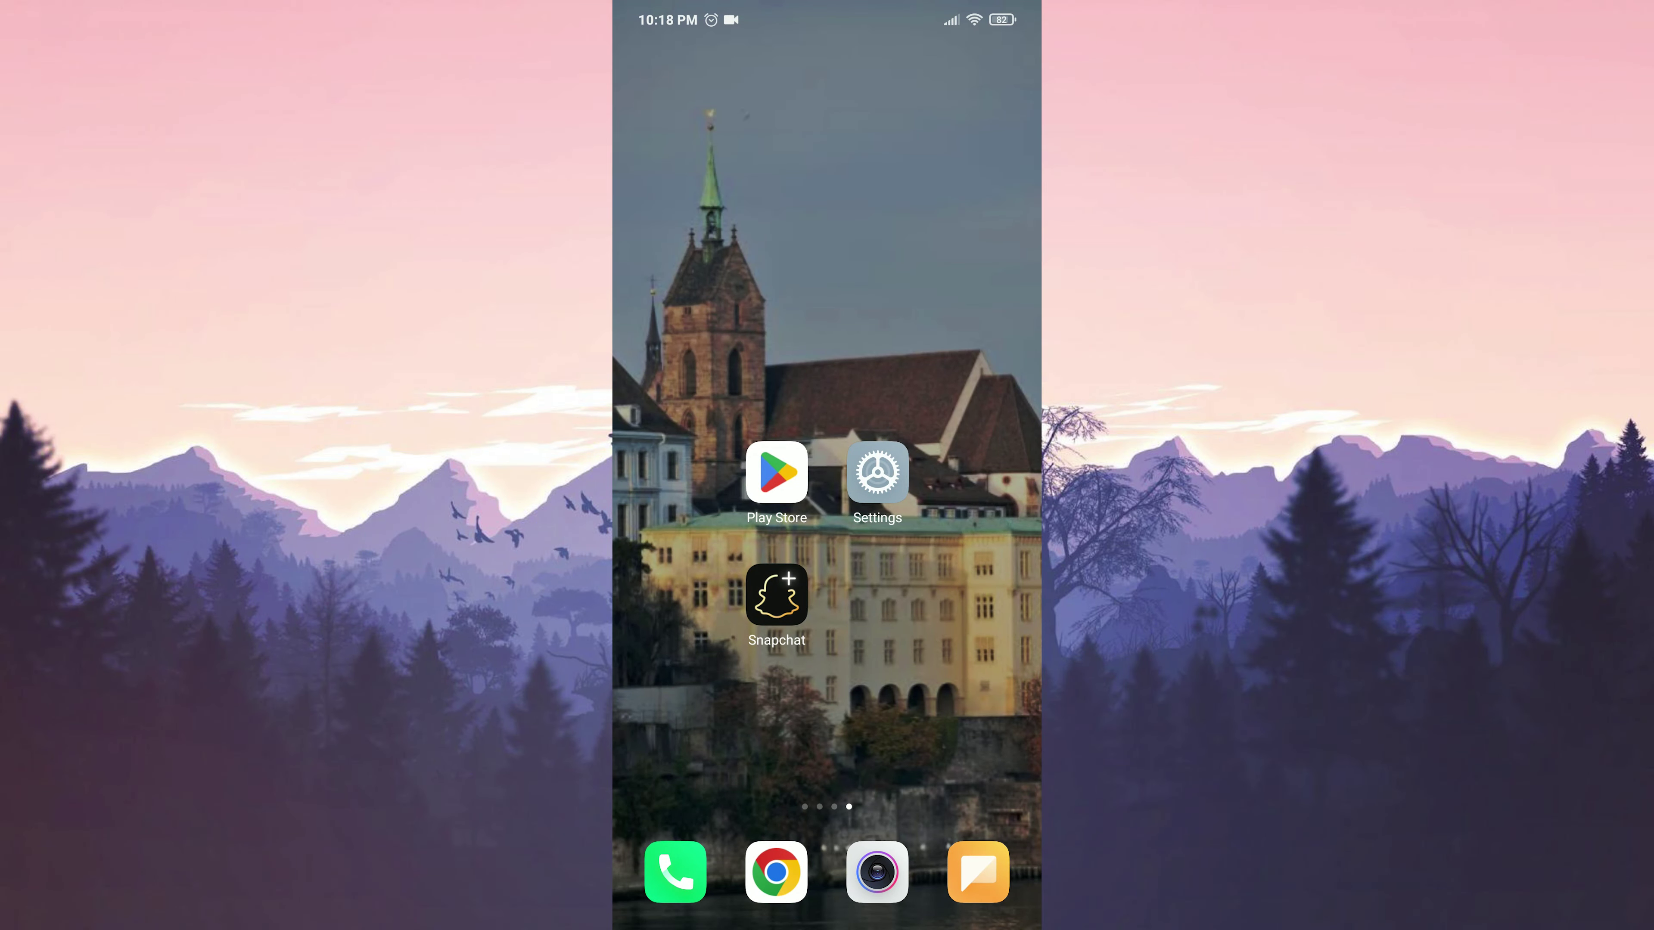
- Update Snapchat from its Play Store page, then launch the updated app from the home screen
click(776, 472)
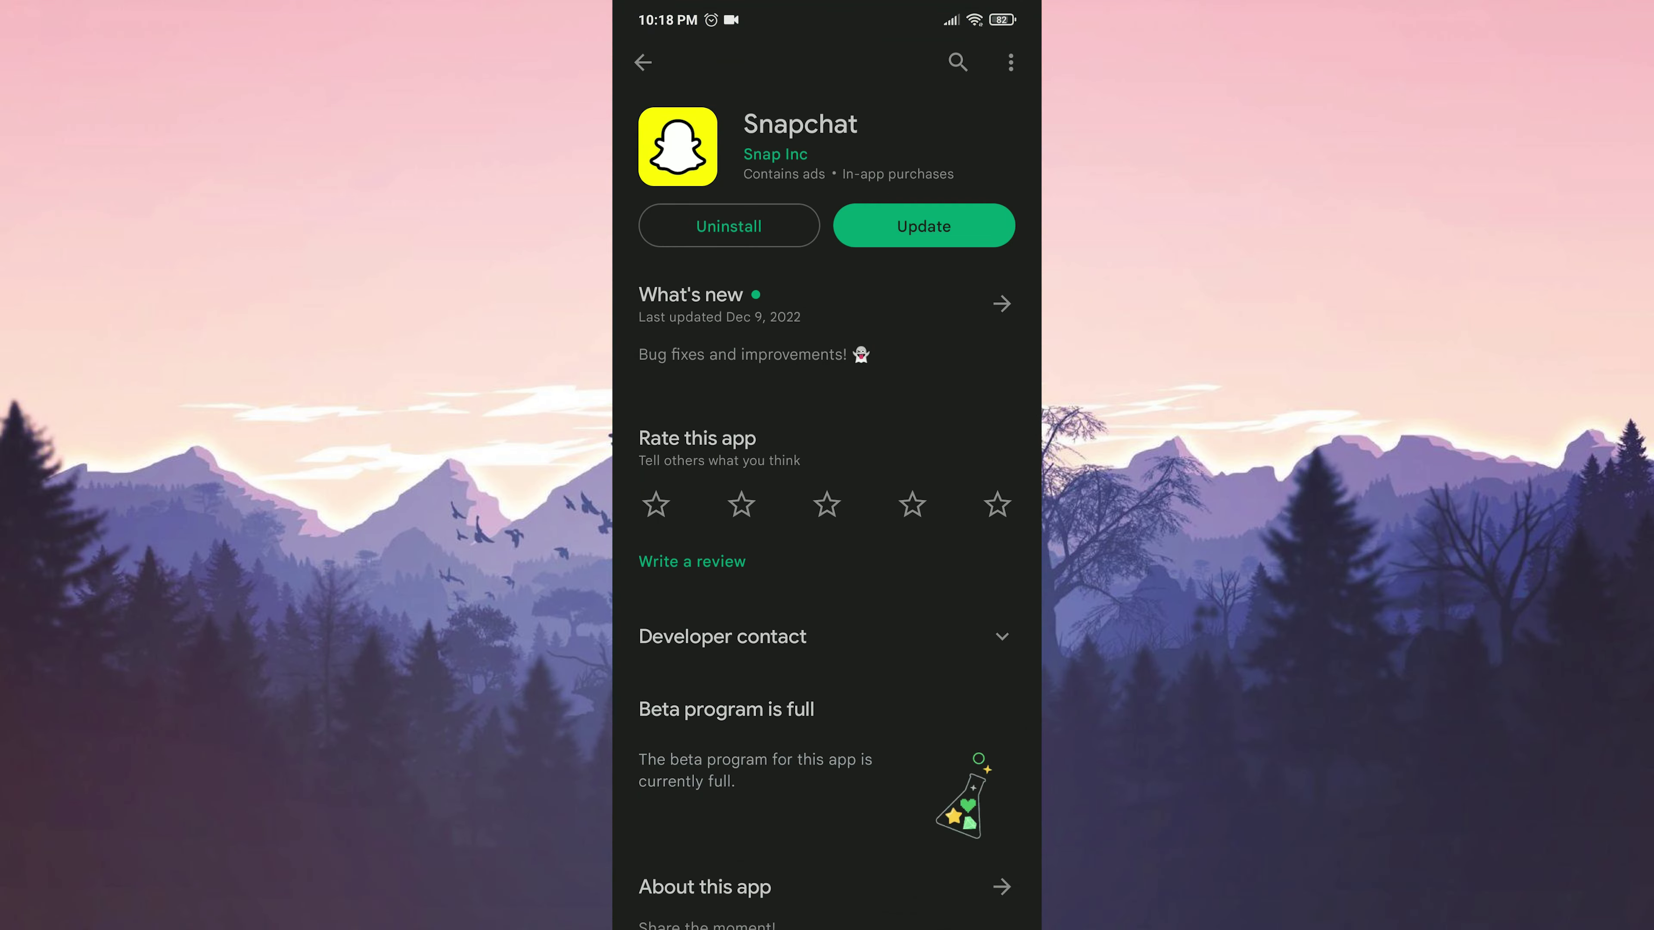
click(864, 228)
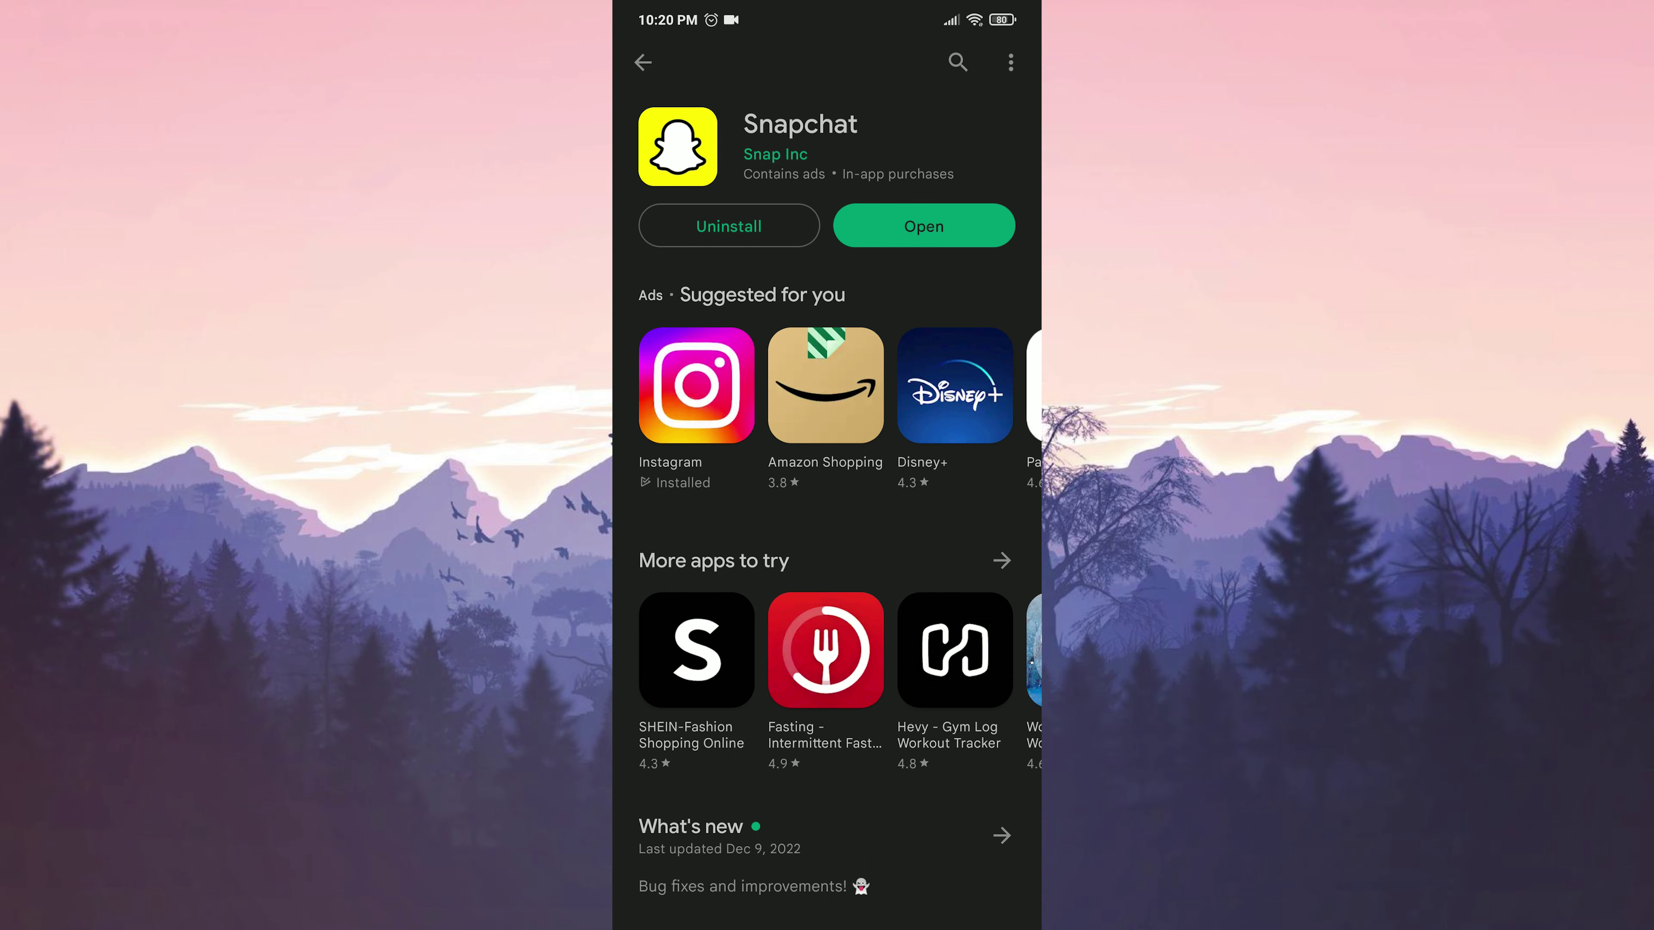
drag(827, 919, 827, 586)
click(776, 590)
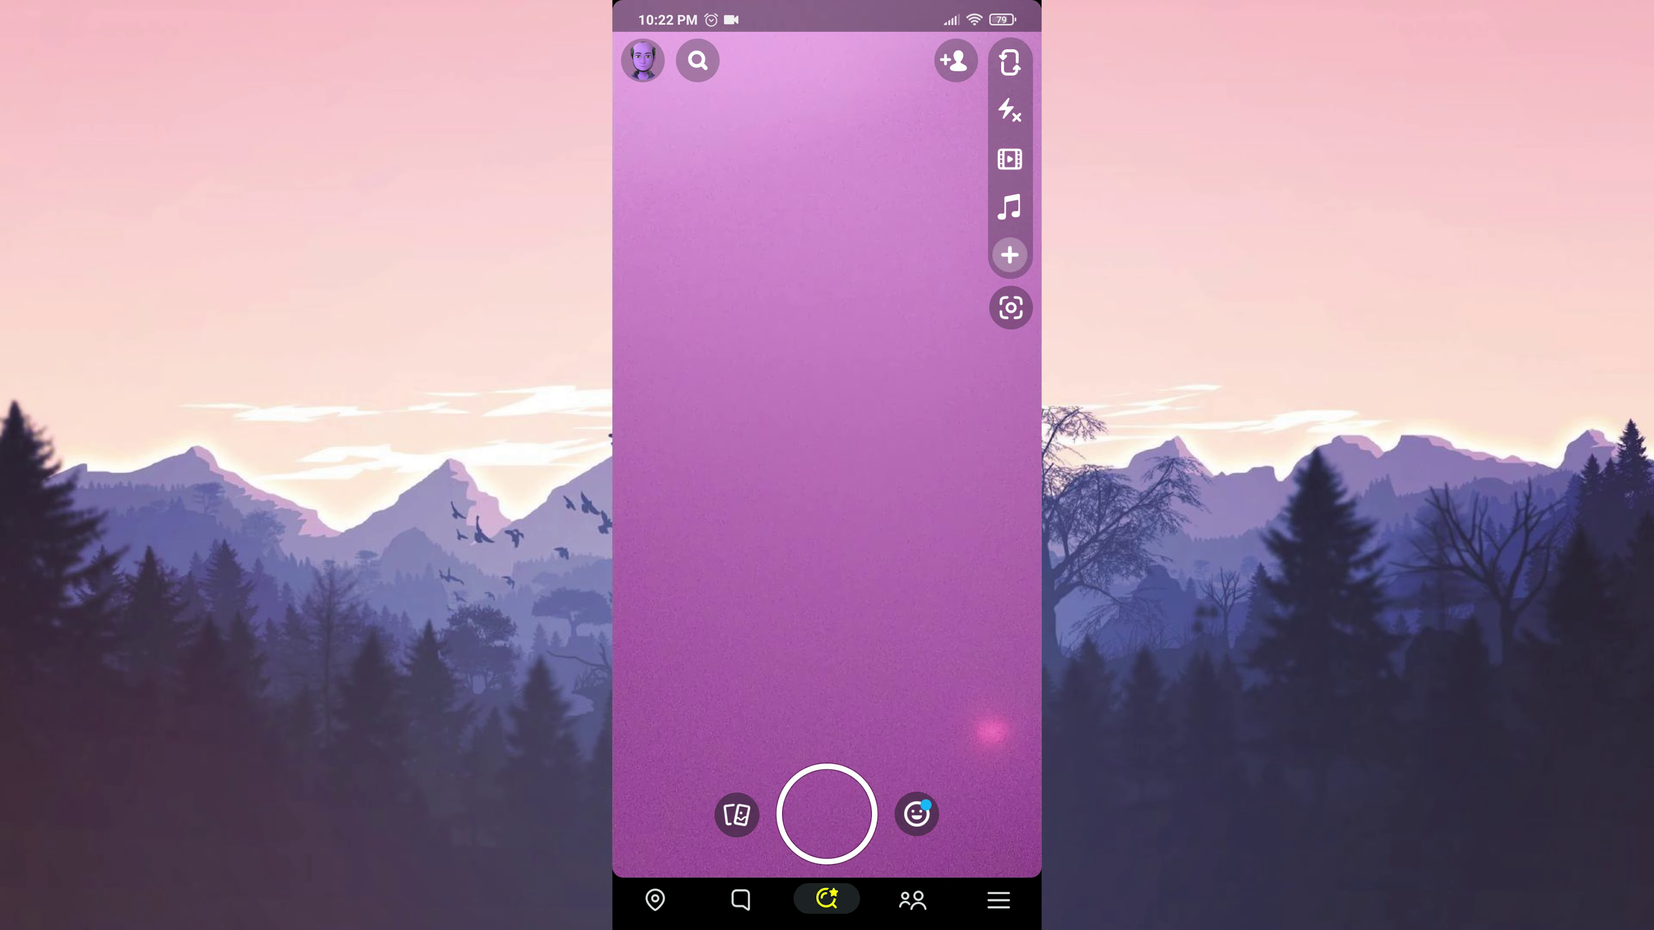
- Send the message 'hello' to the friend from the chats list
click(741, 900)
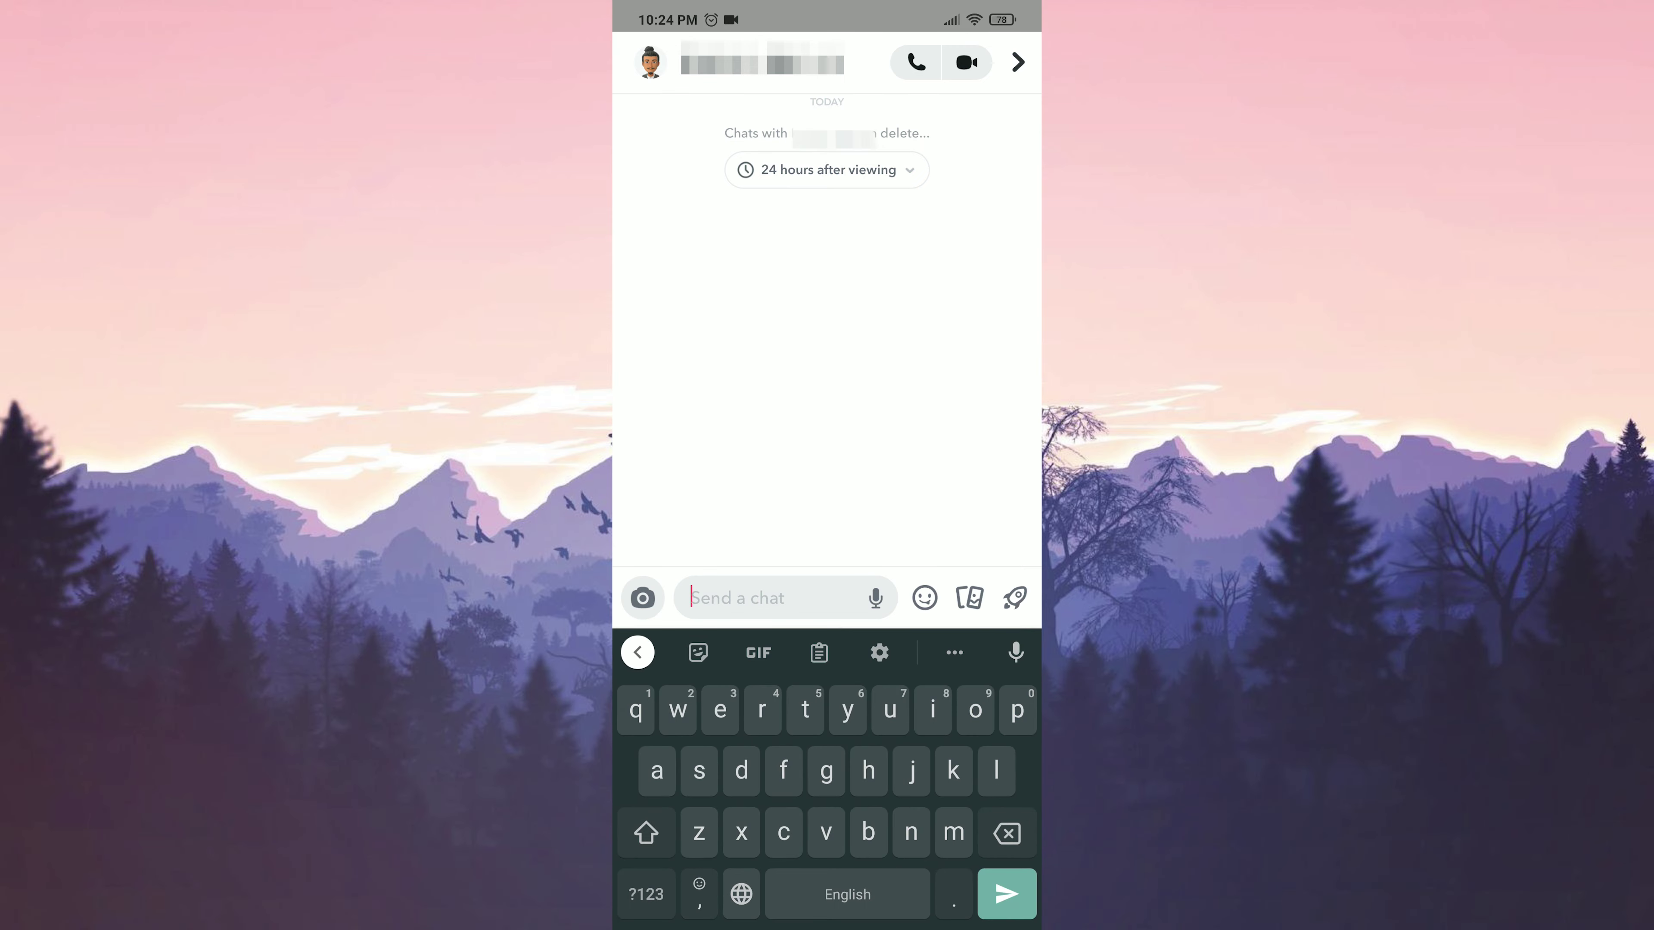
text(hello)
key(Return)
key(Escape)
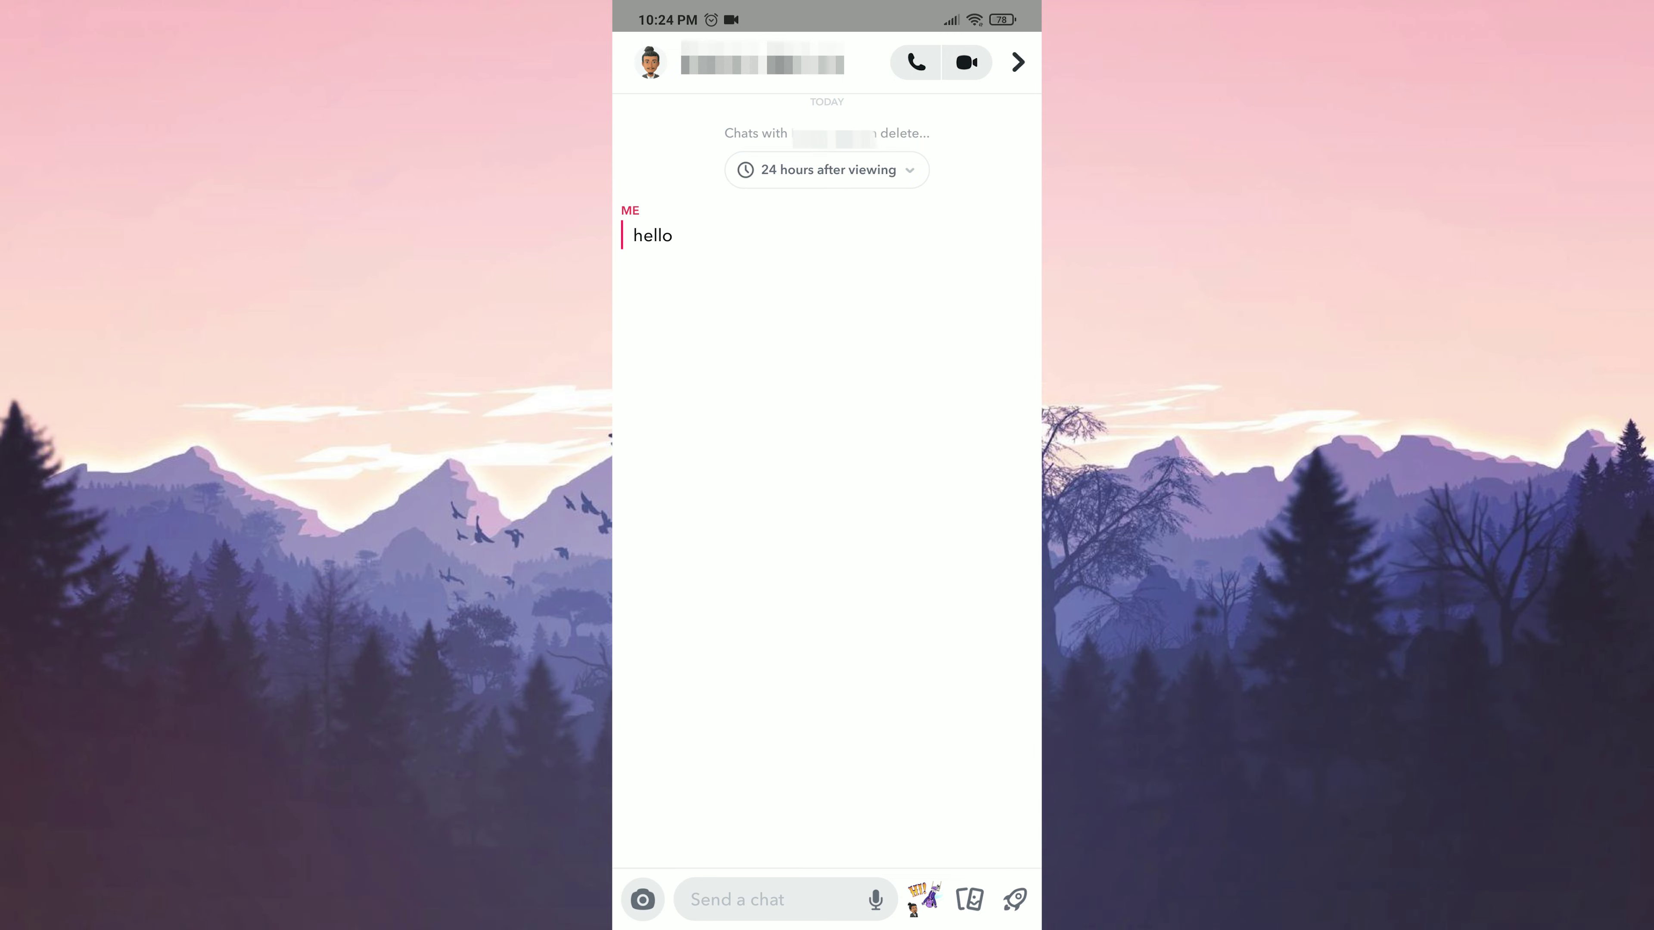
- Relaunch Snapchat and open the friend's profile from their chat
click(762, 62)
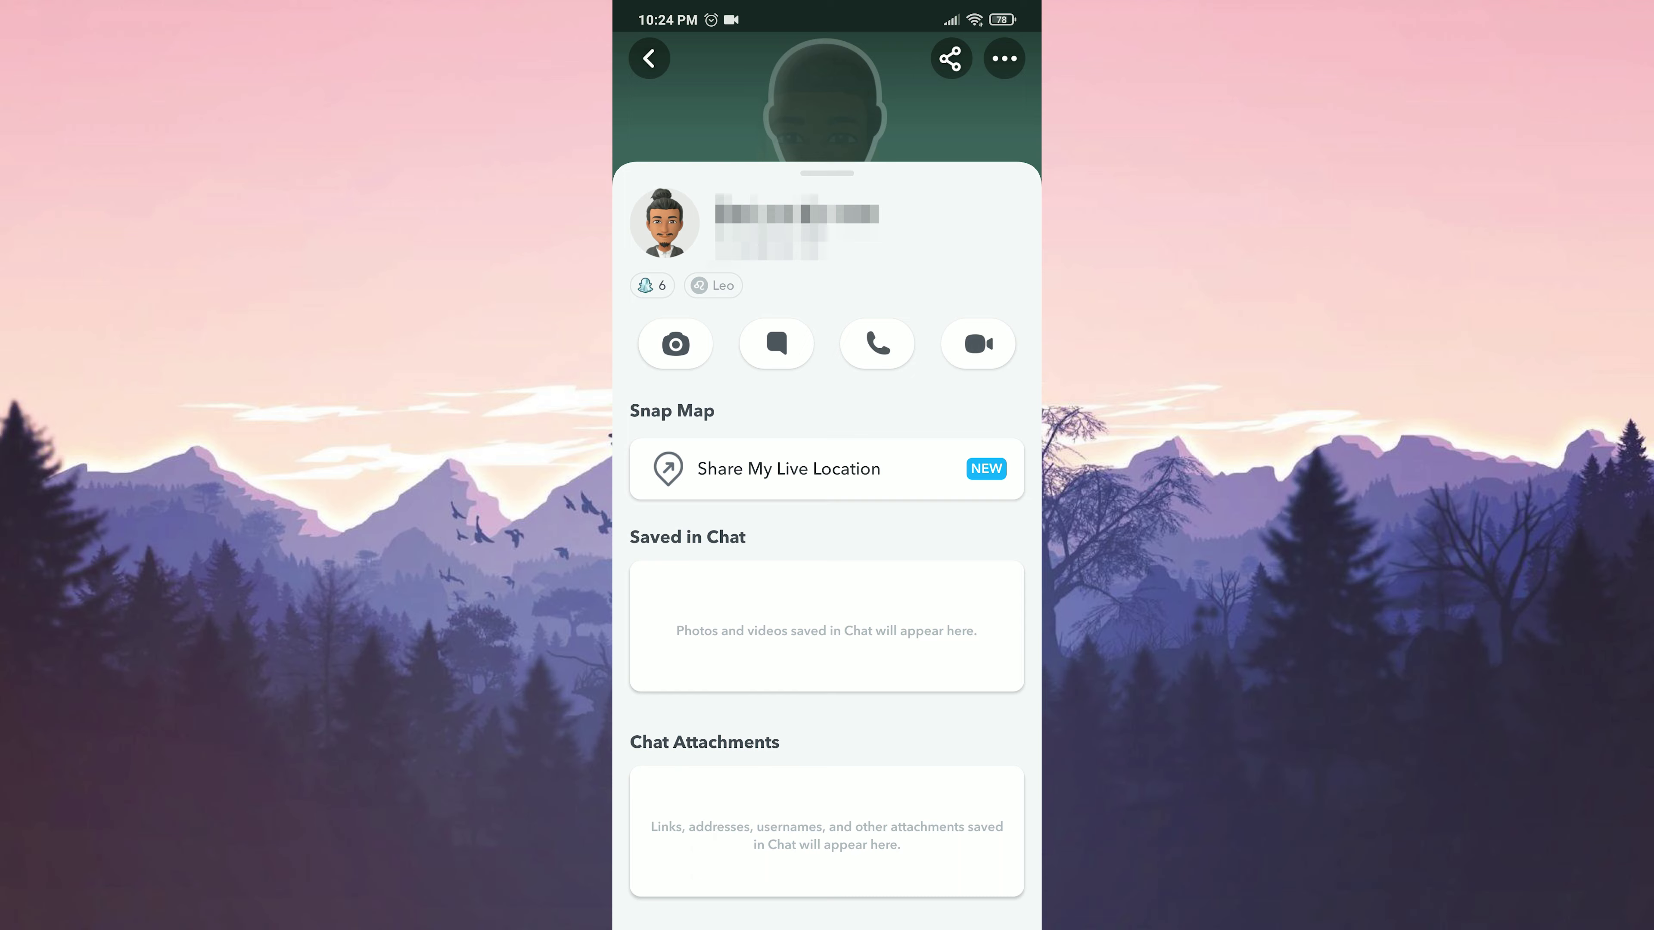
click(777, 594)
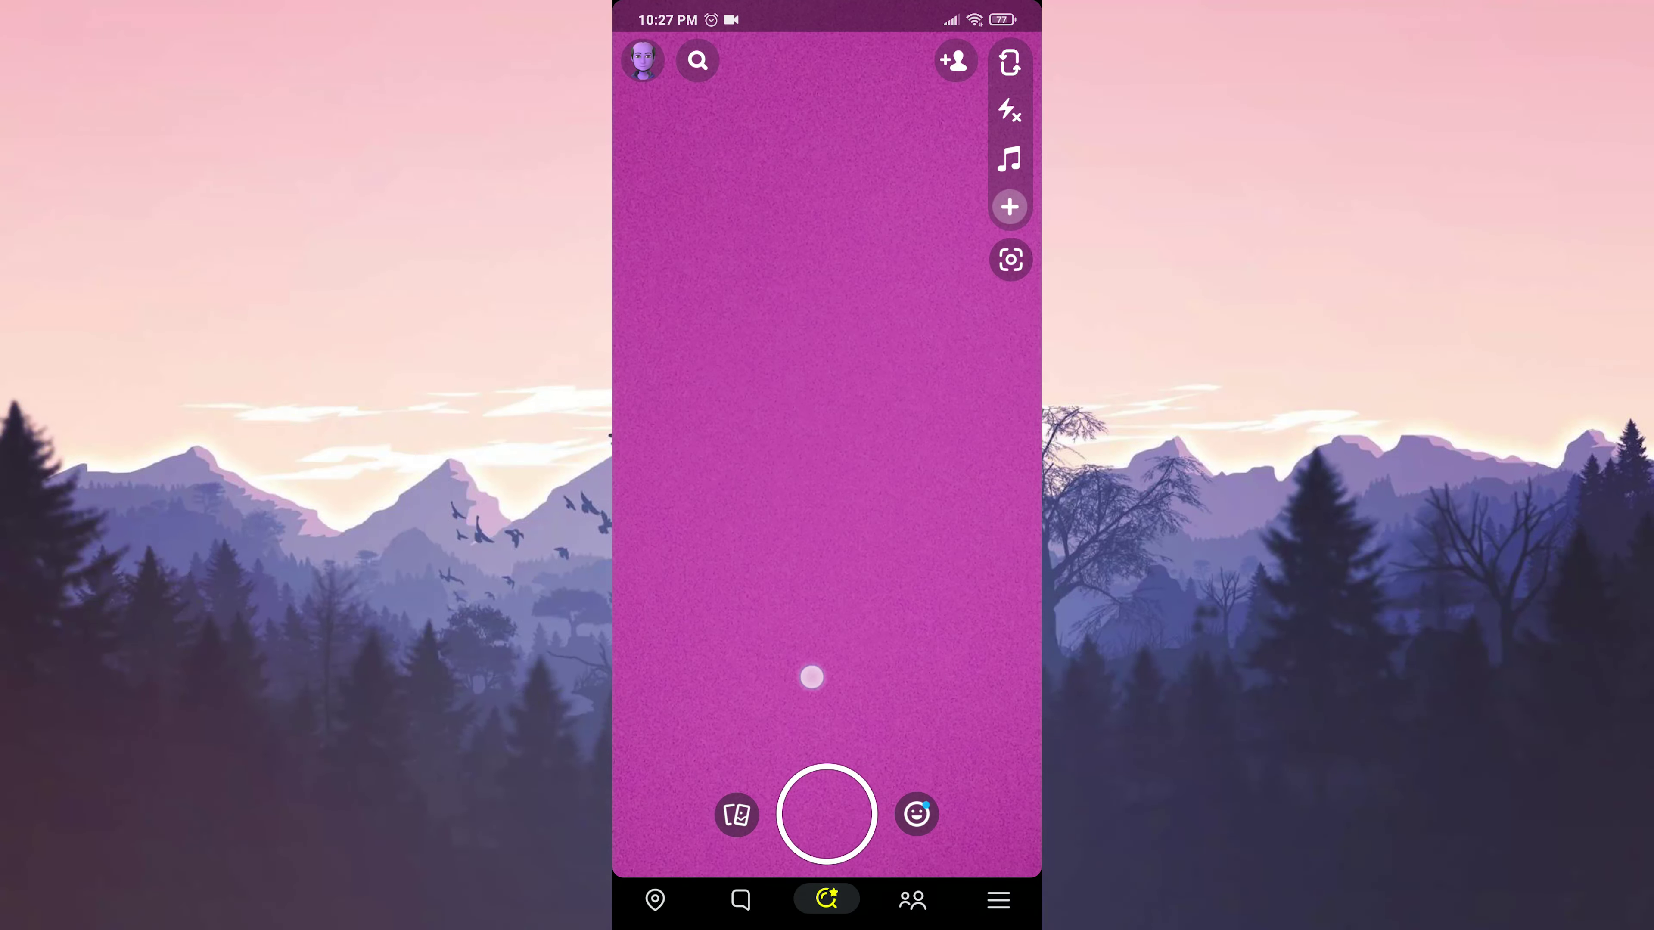
drag(811, 678, 990, 677)
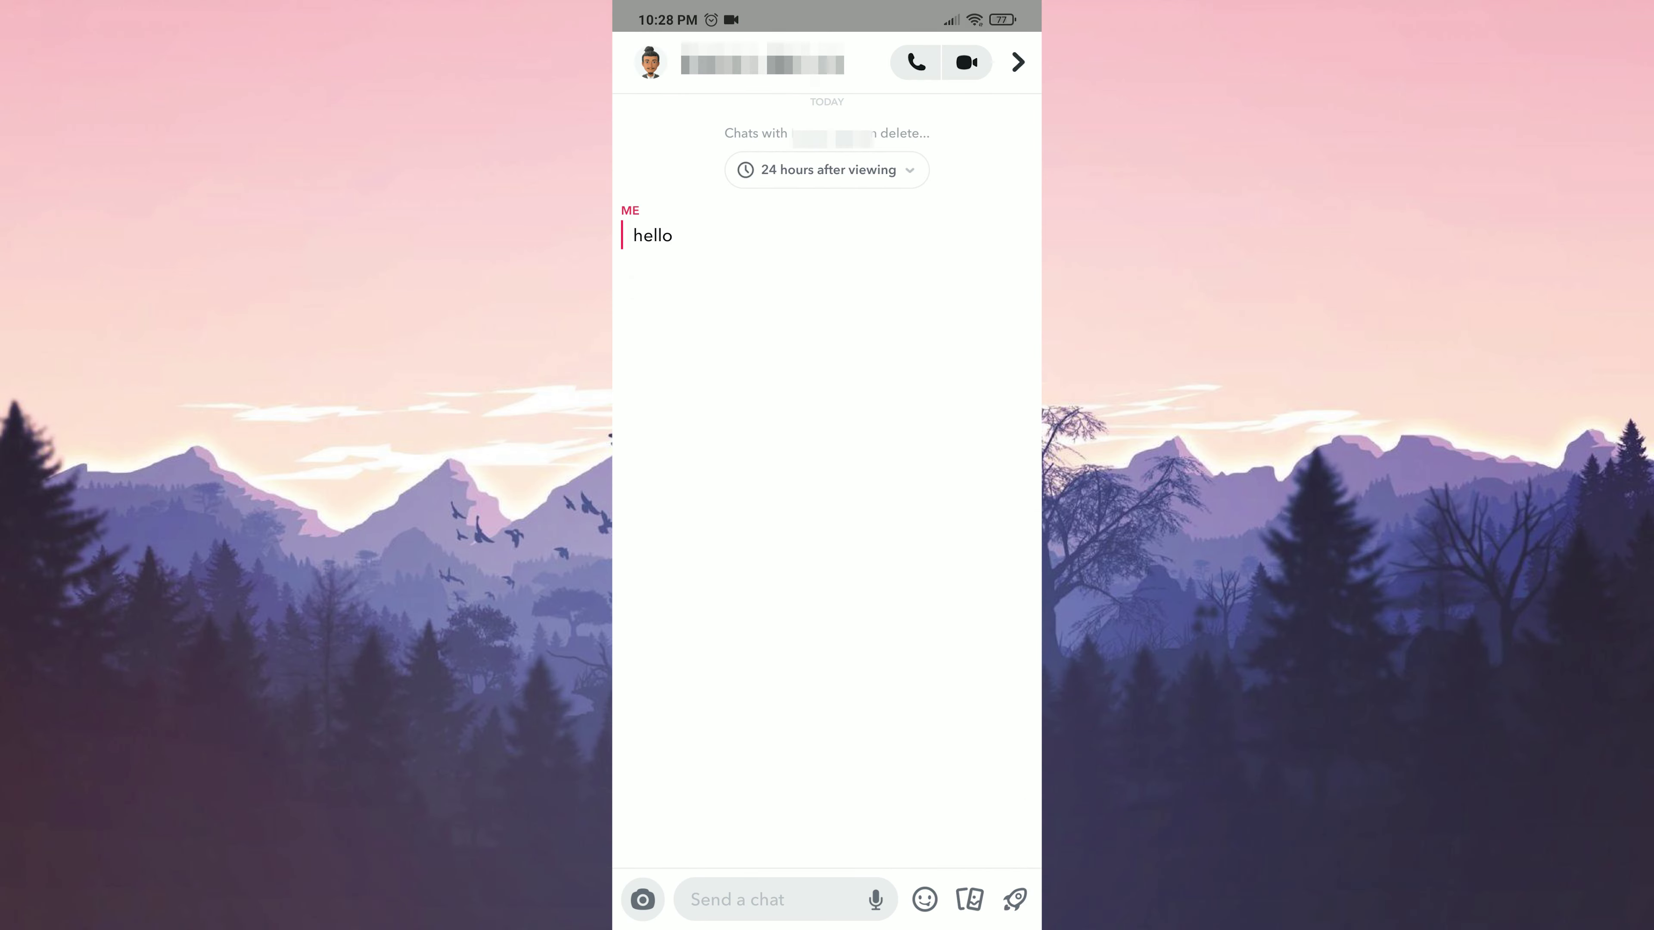
click(740, 65)
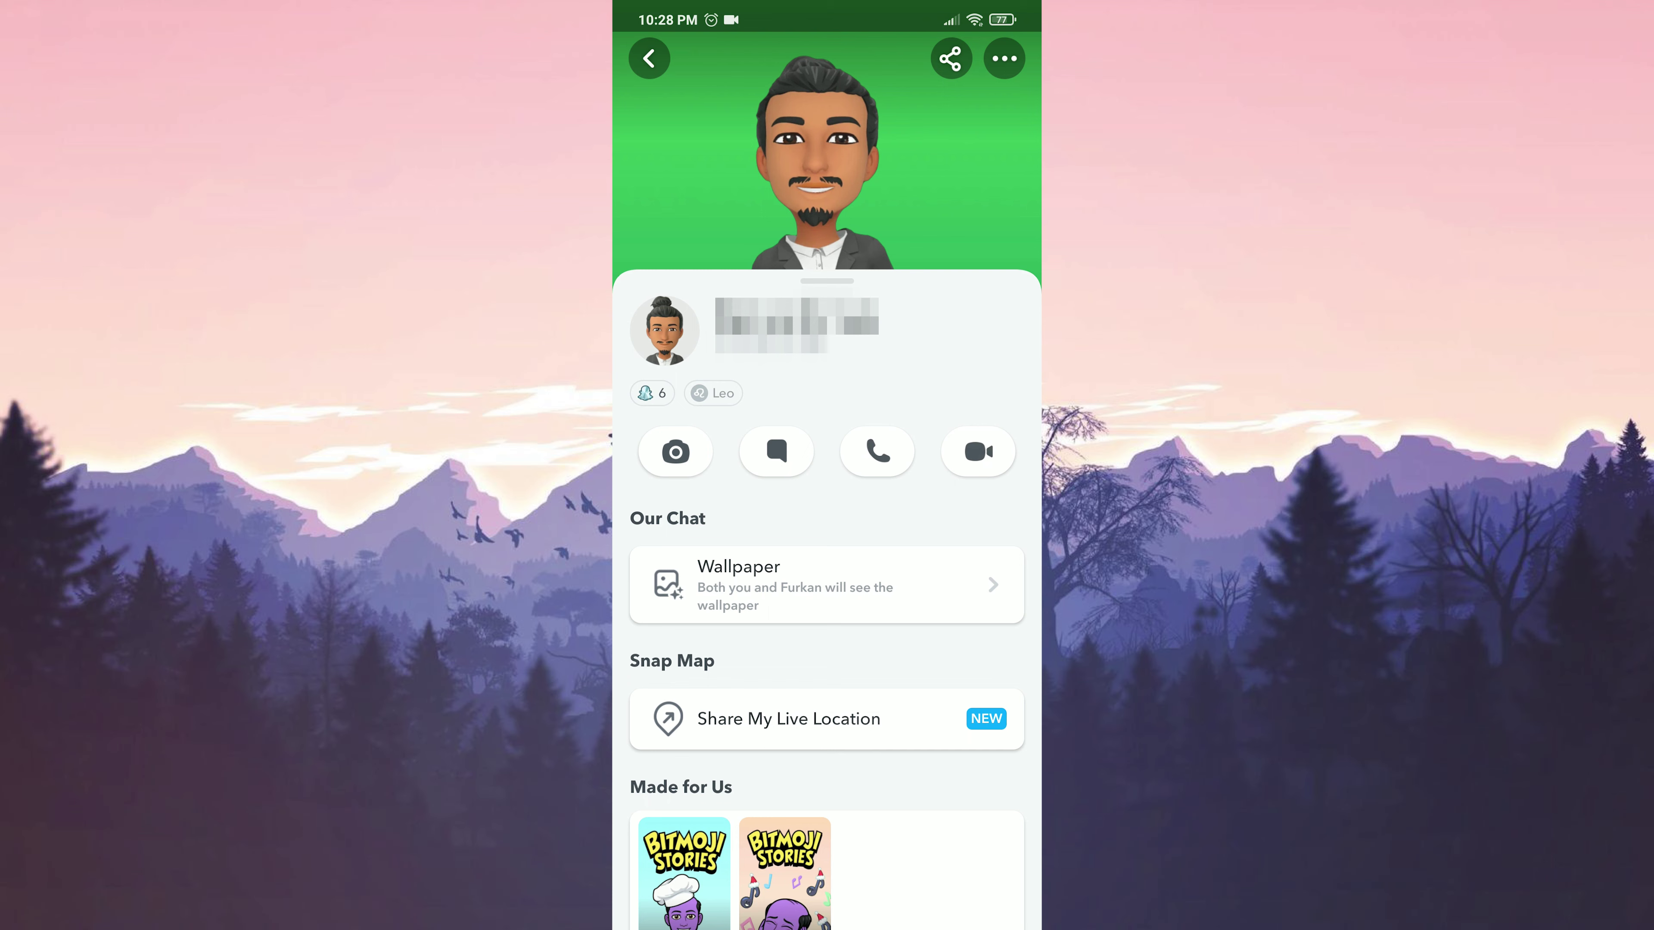
- Apply the pink hearts wallpaper to the friend's chat with Blur Wallpaper left off
click(932, 595)
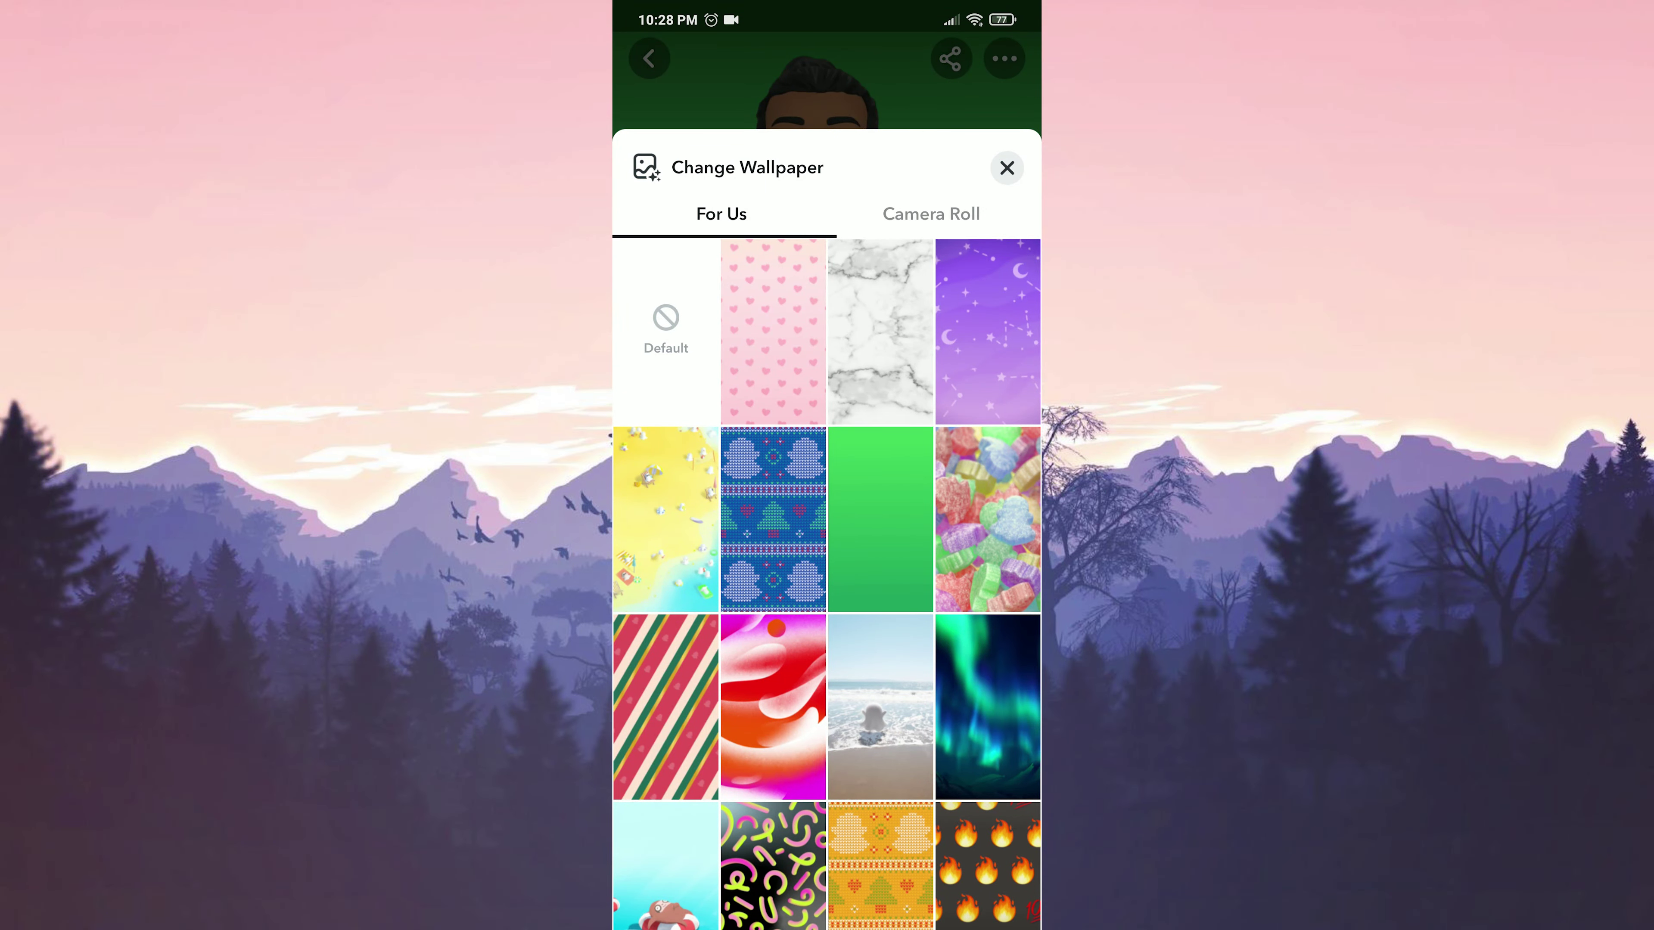
click(773, 332)
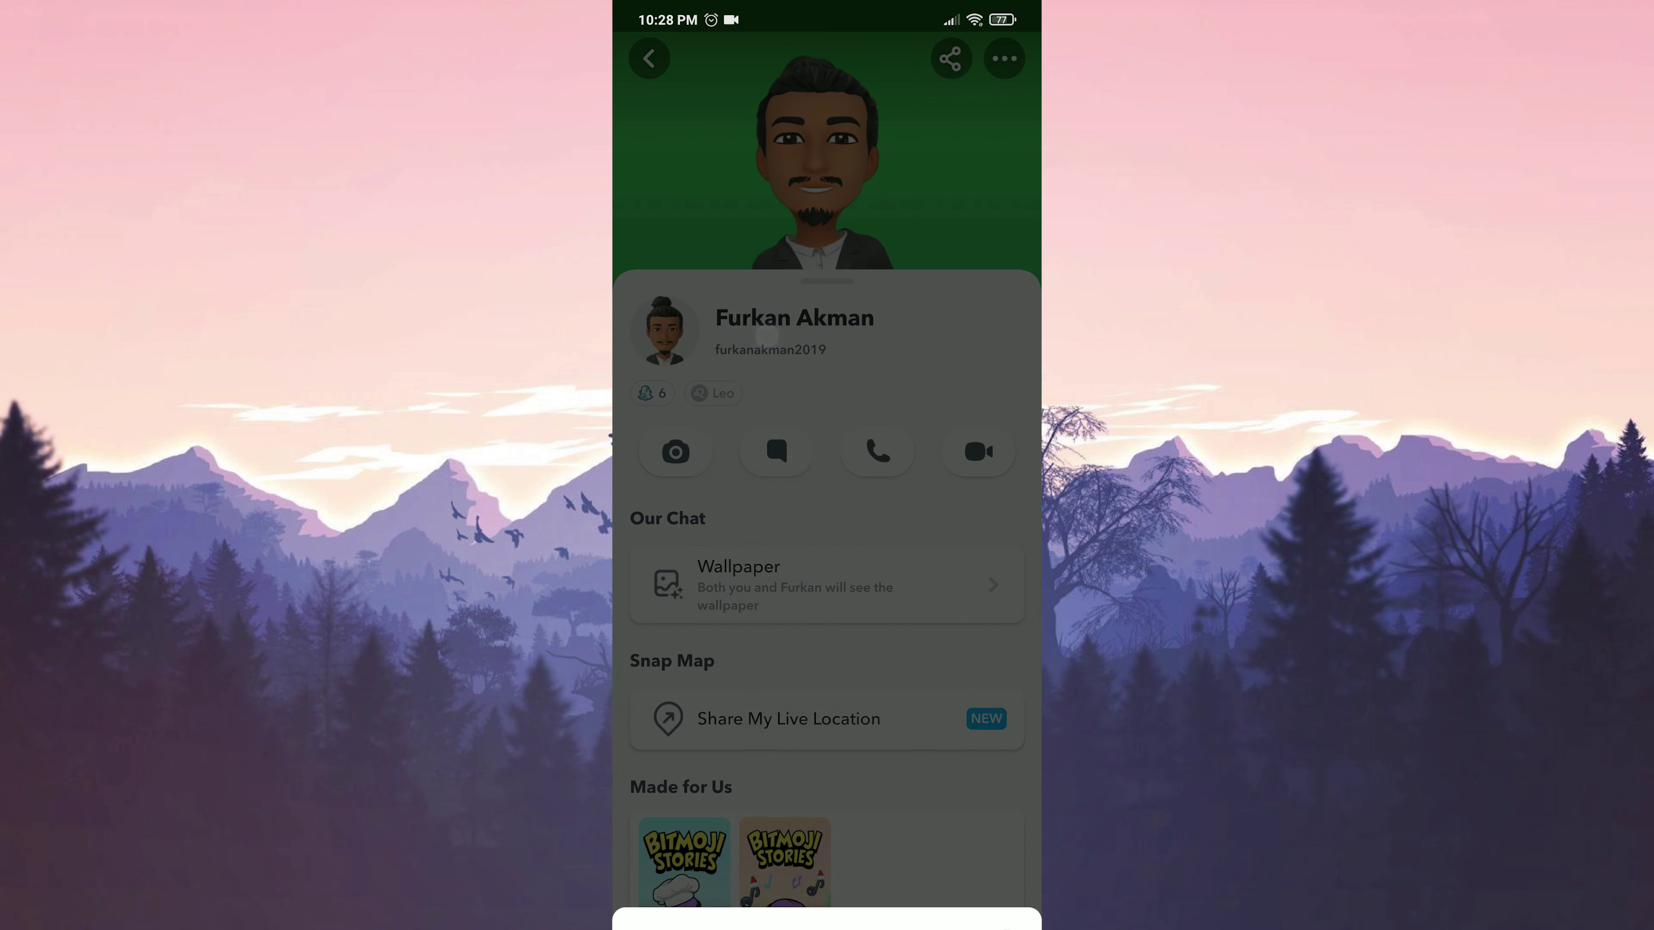
click(985, 792)
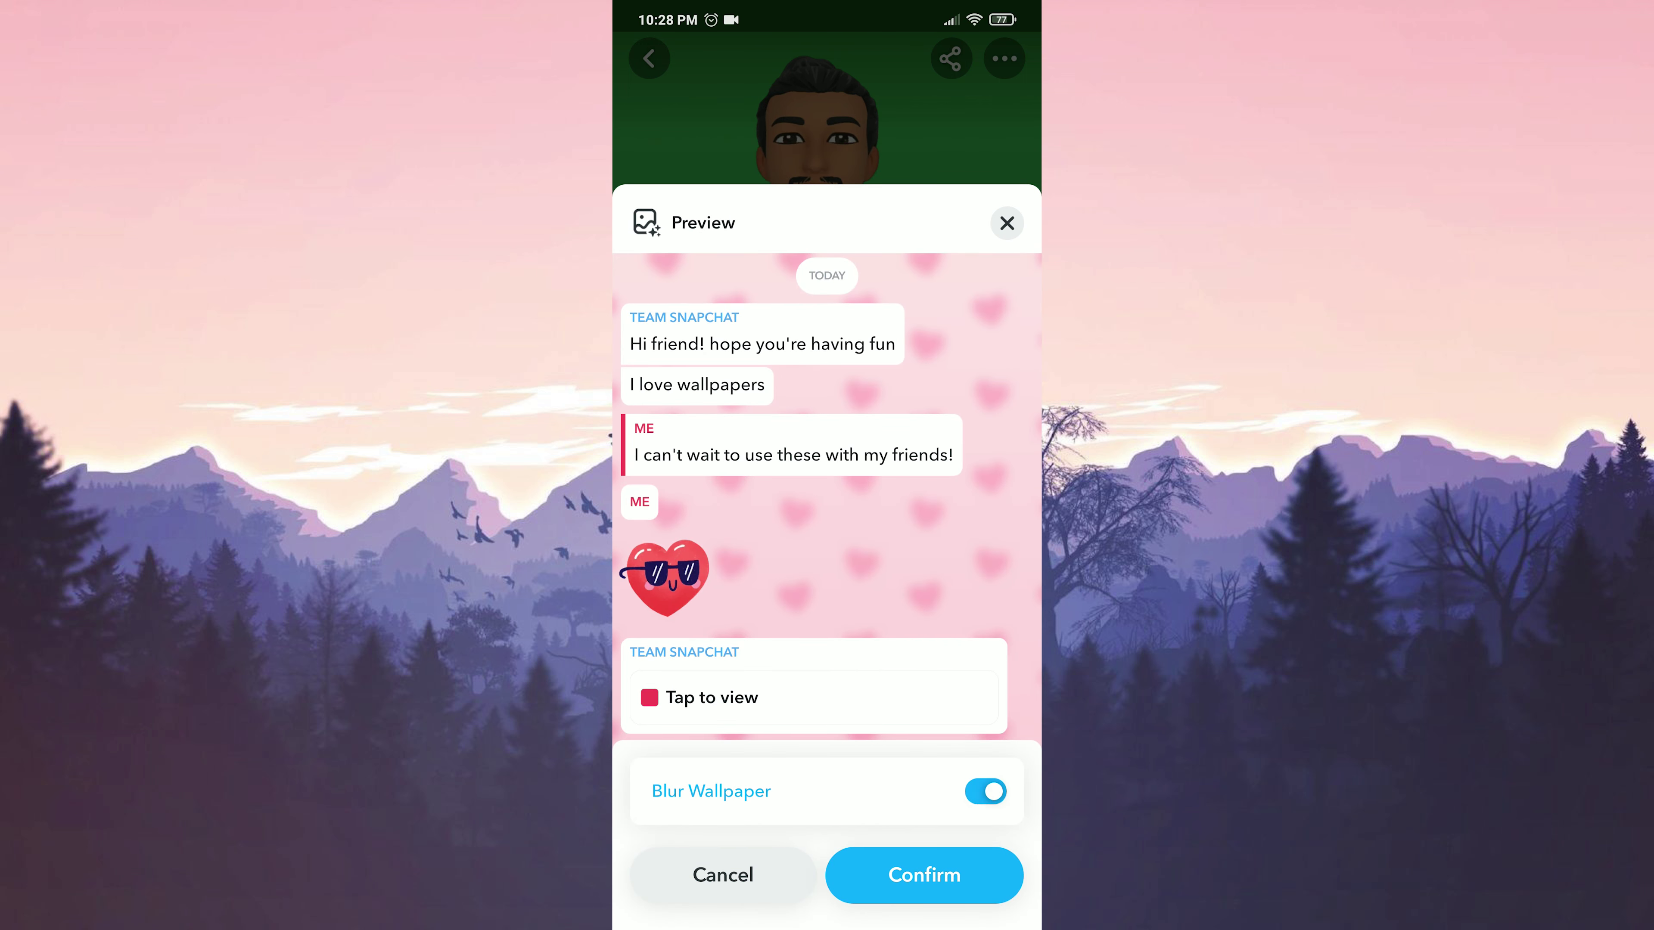
click(985, 792)
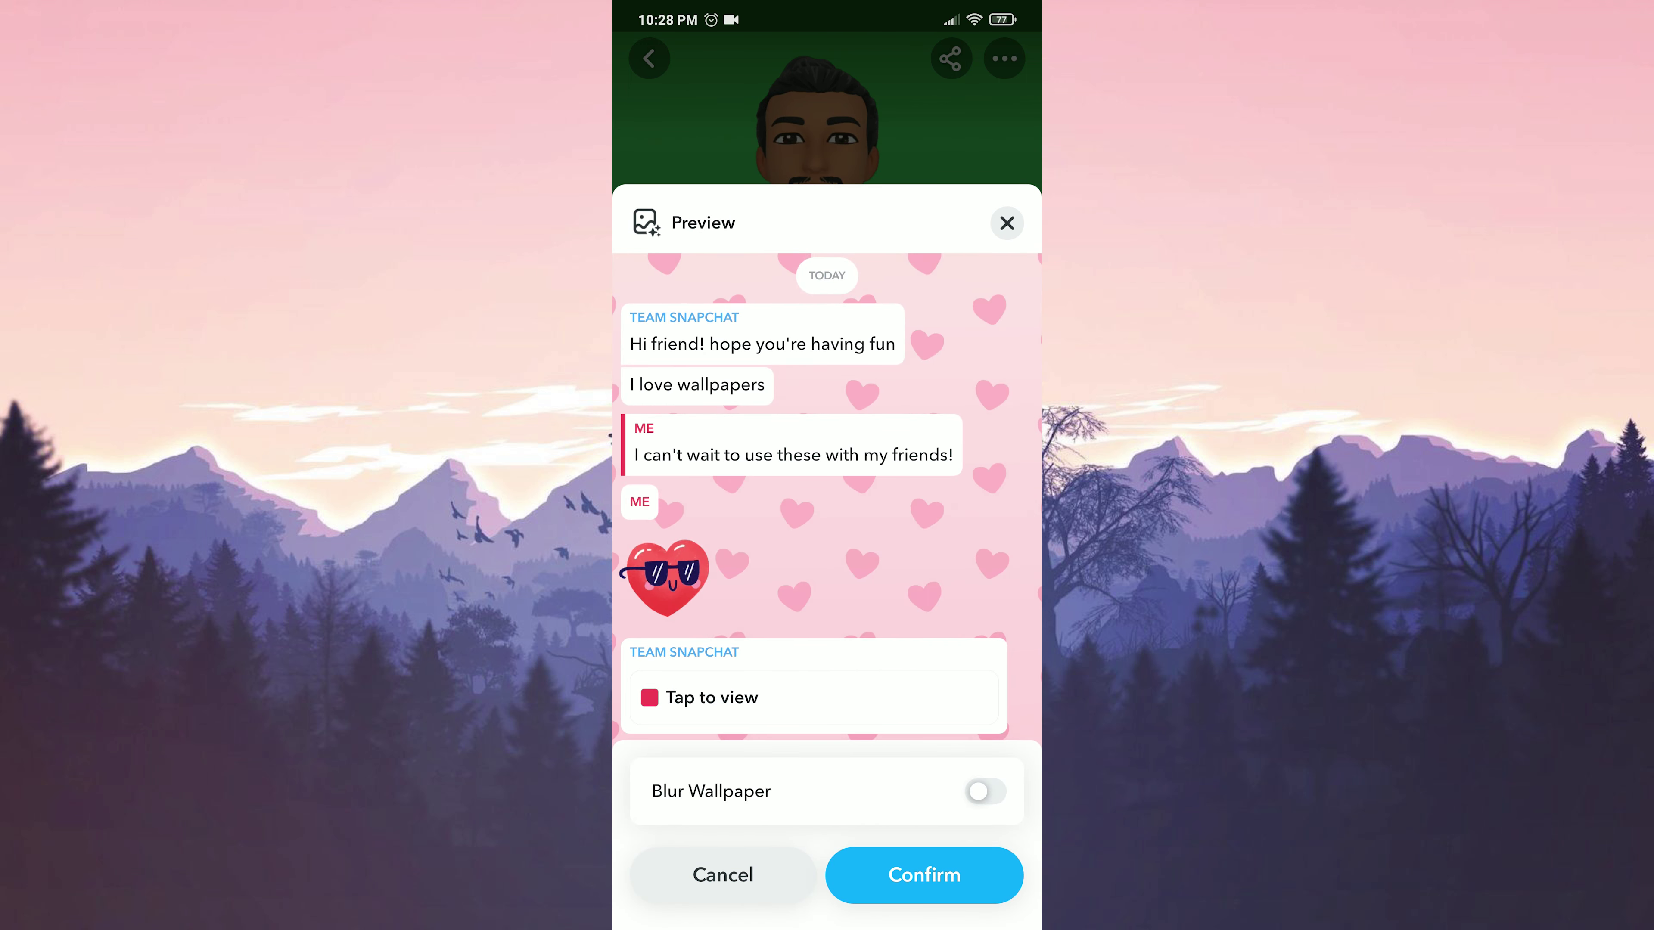
click(924, 875)
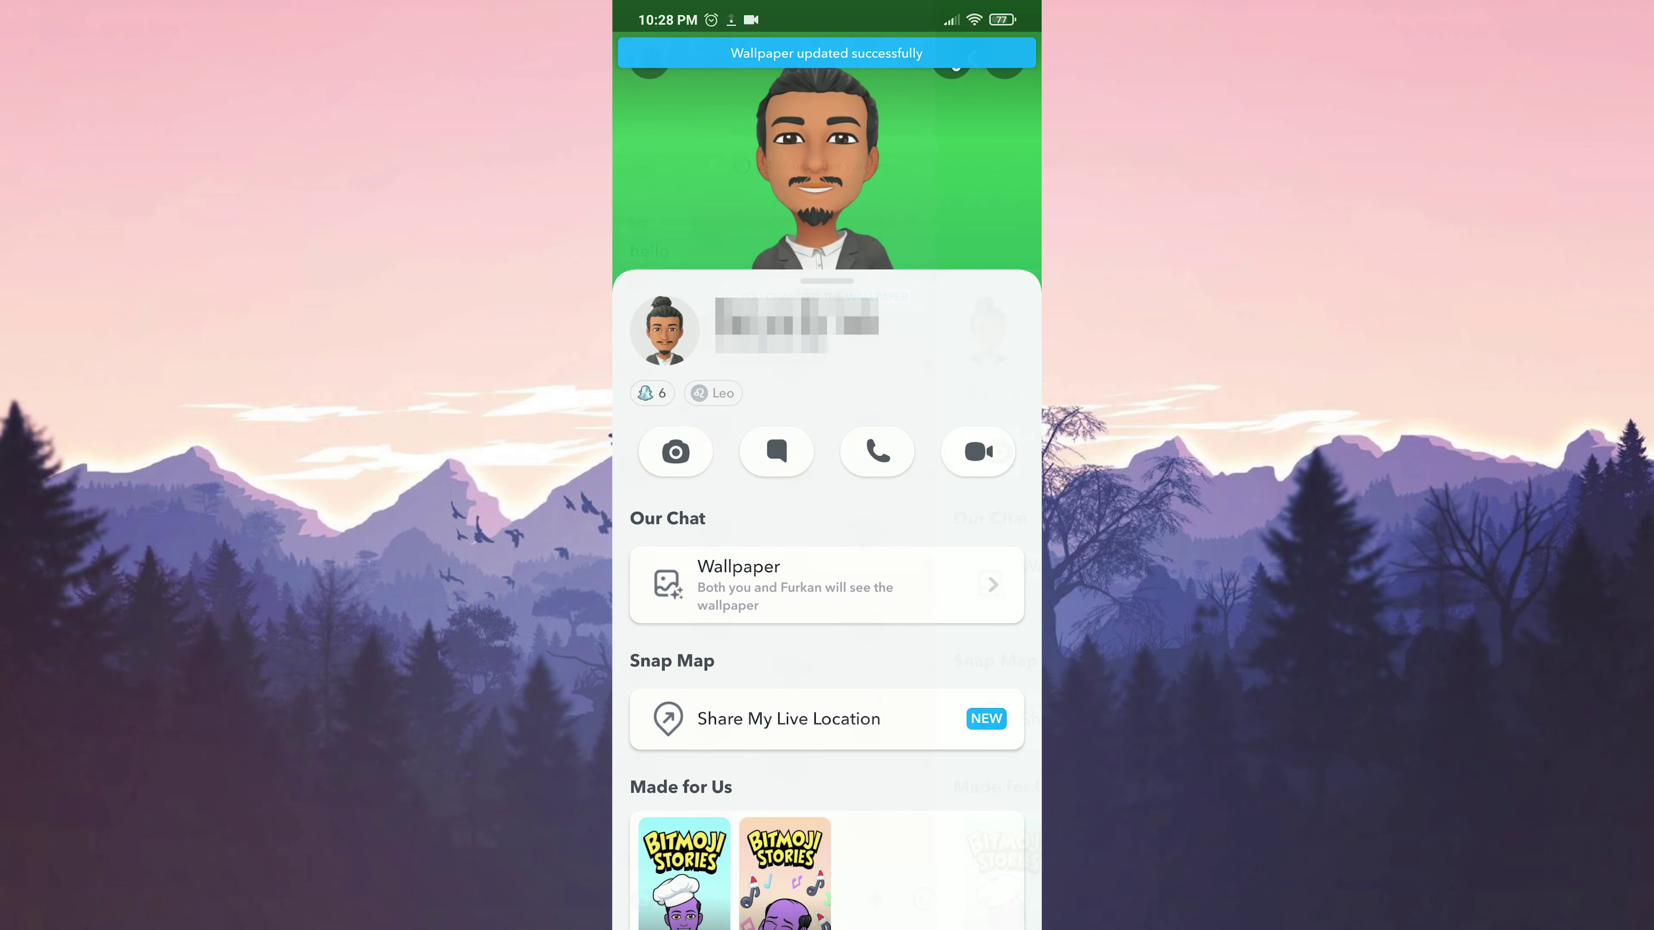
click(649, 59)
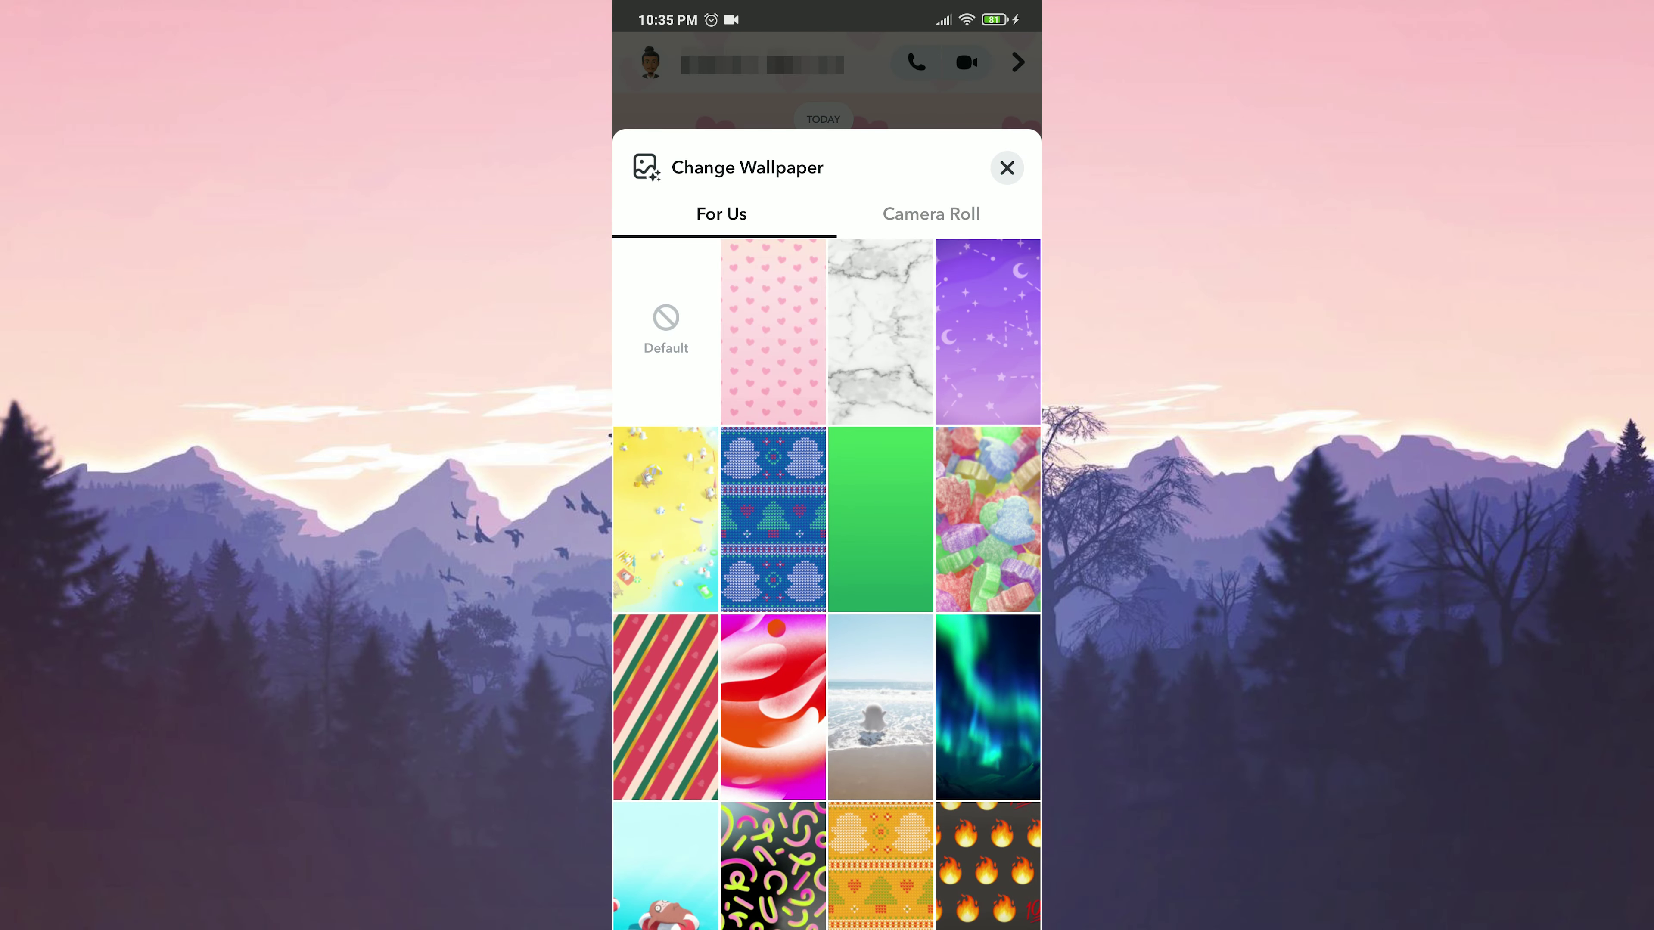
- Apply the road-sign pattern from the camera roll as the chat wallpaper, unblurred
scroll(827, 584, down, 10)
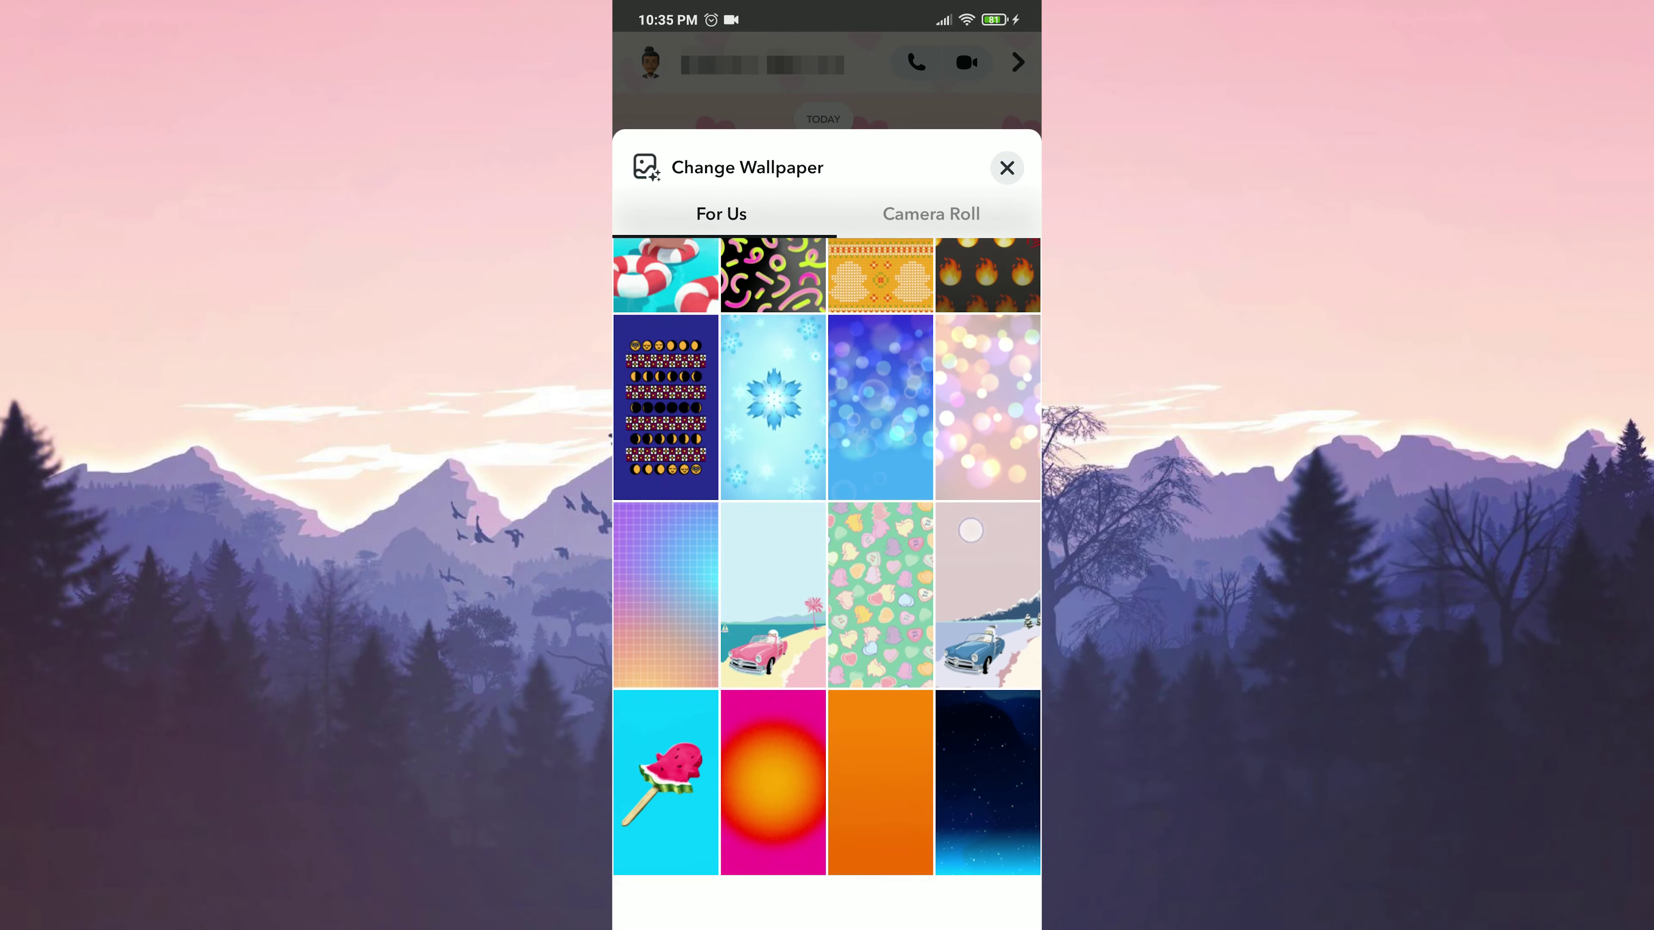
scroll(827, 584, down, 10)
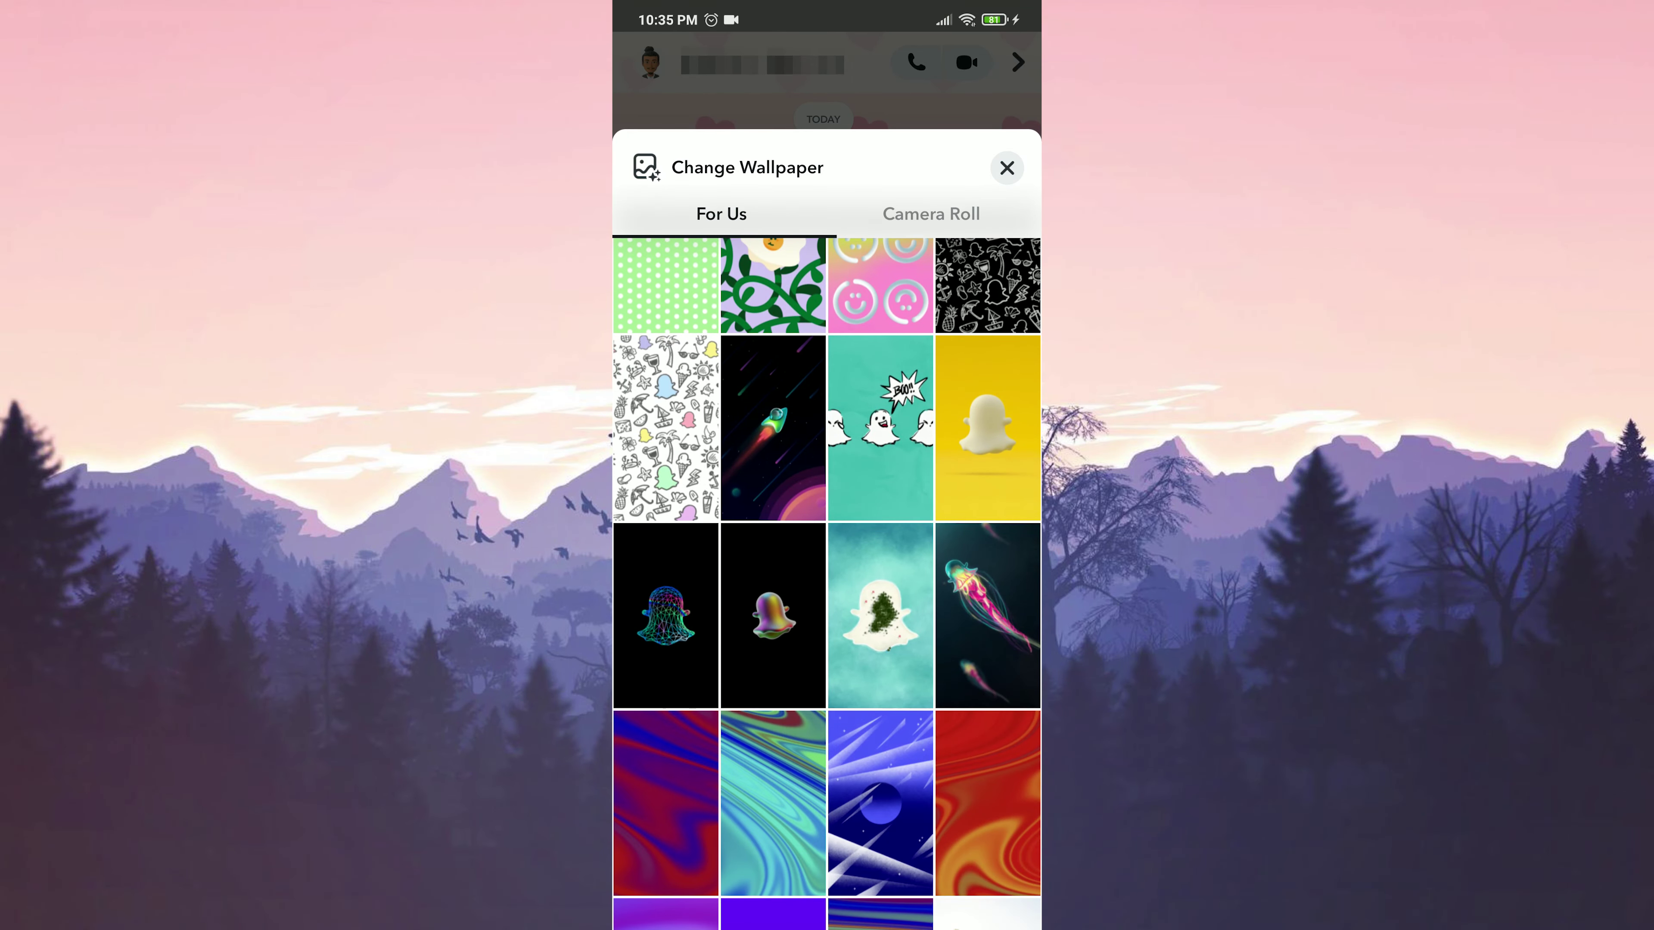
scroll(827, 584, down, 10)
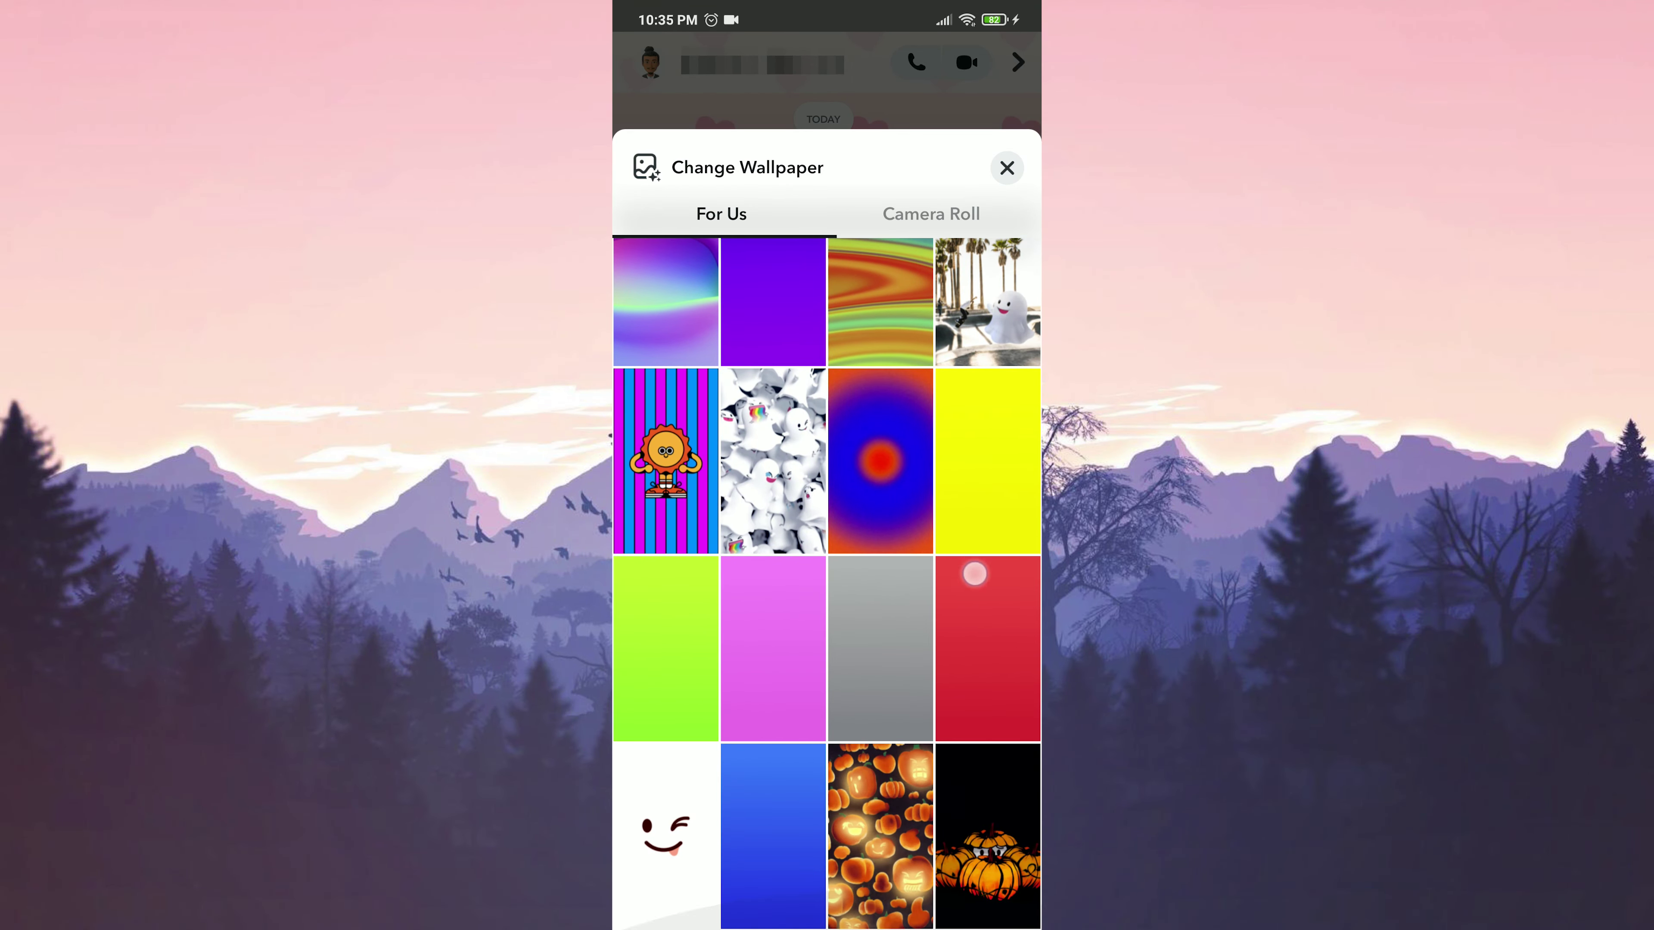
click(902, 215)
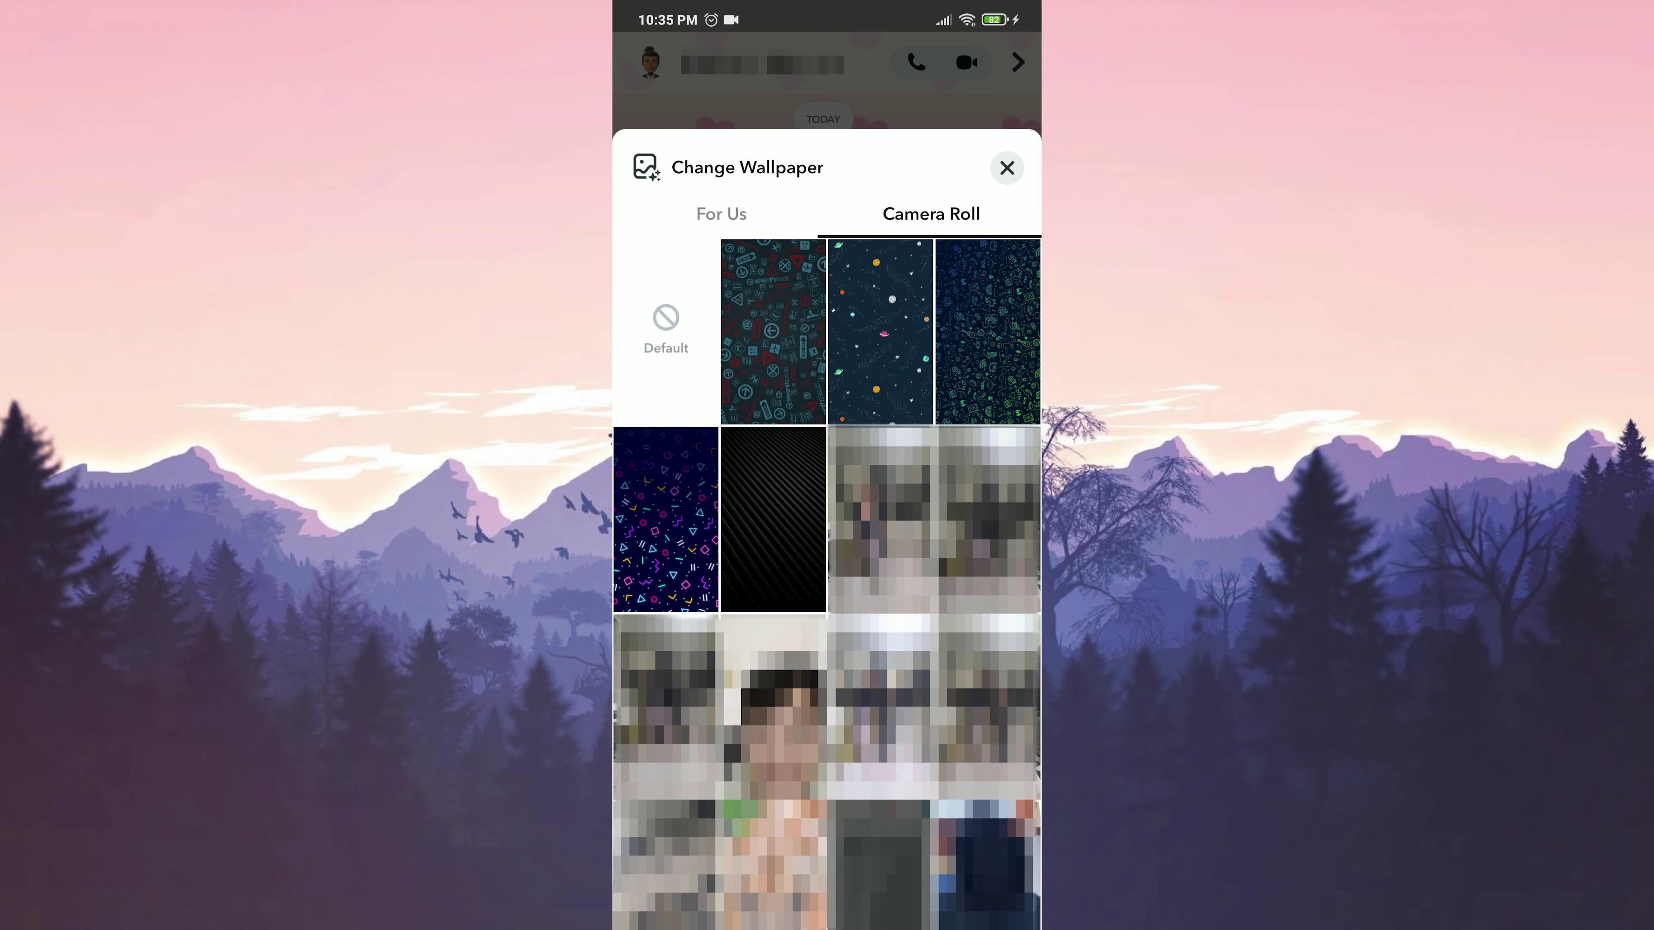
click(773, 330)
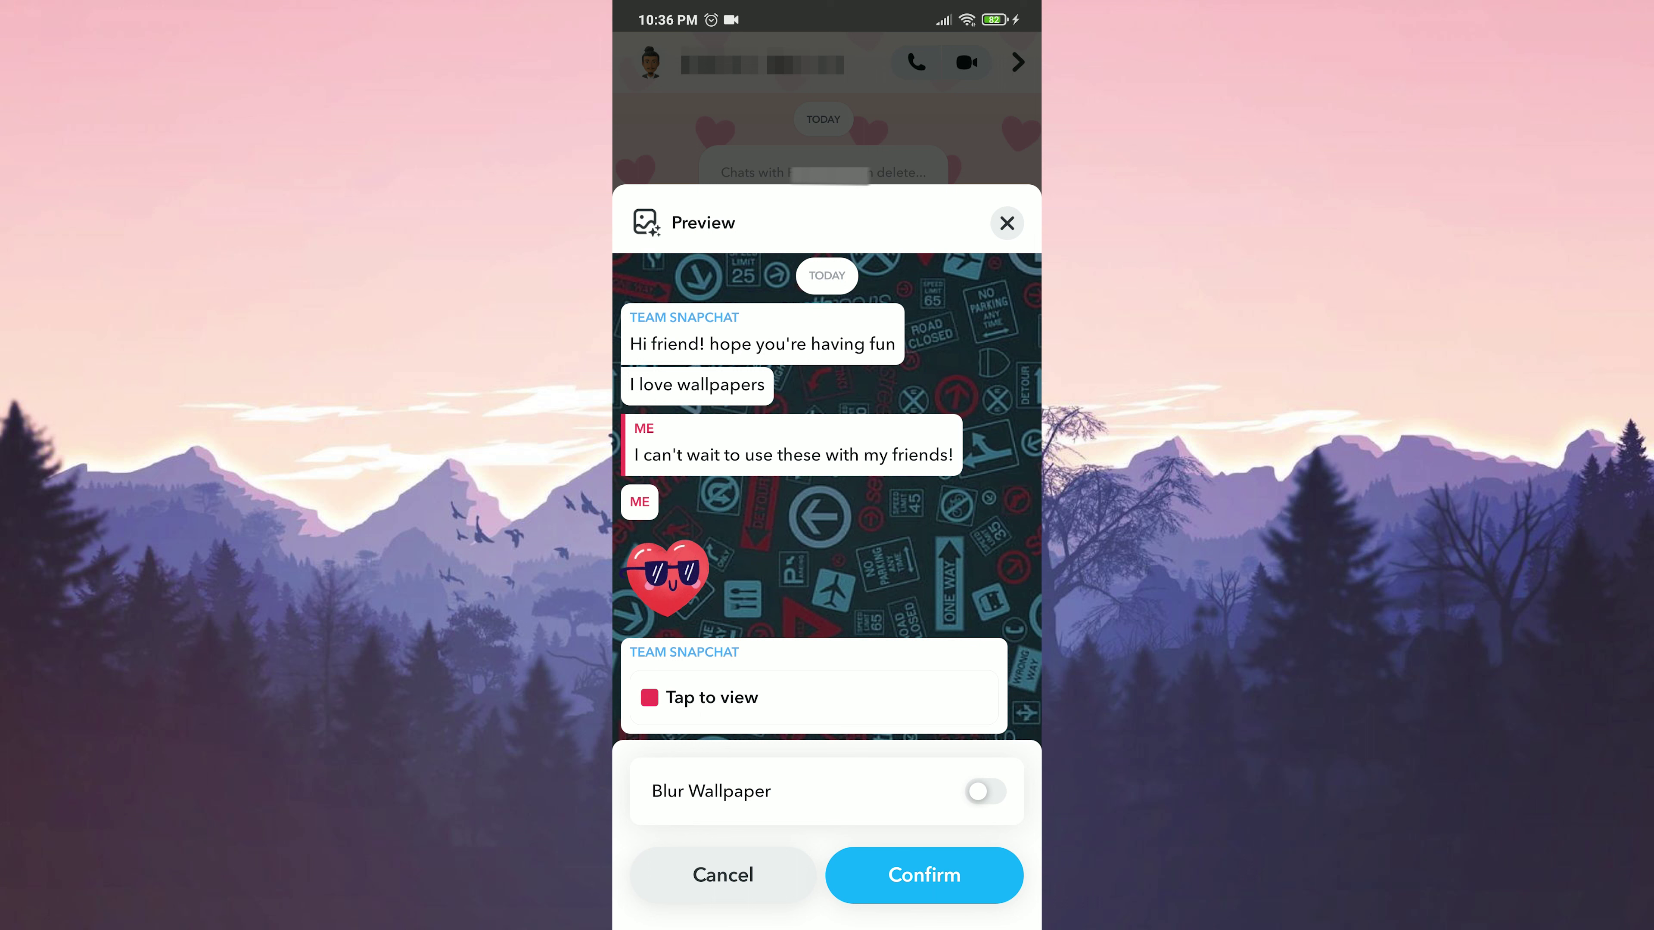
click(985, 791)
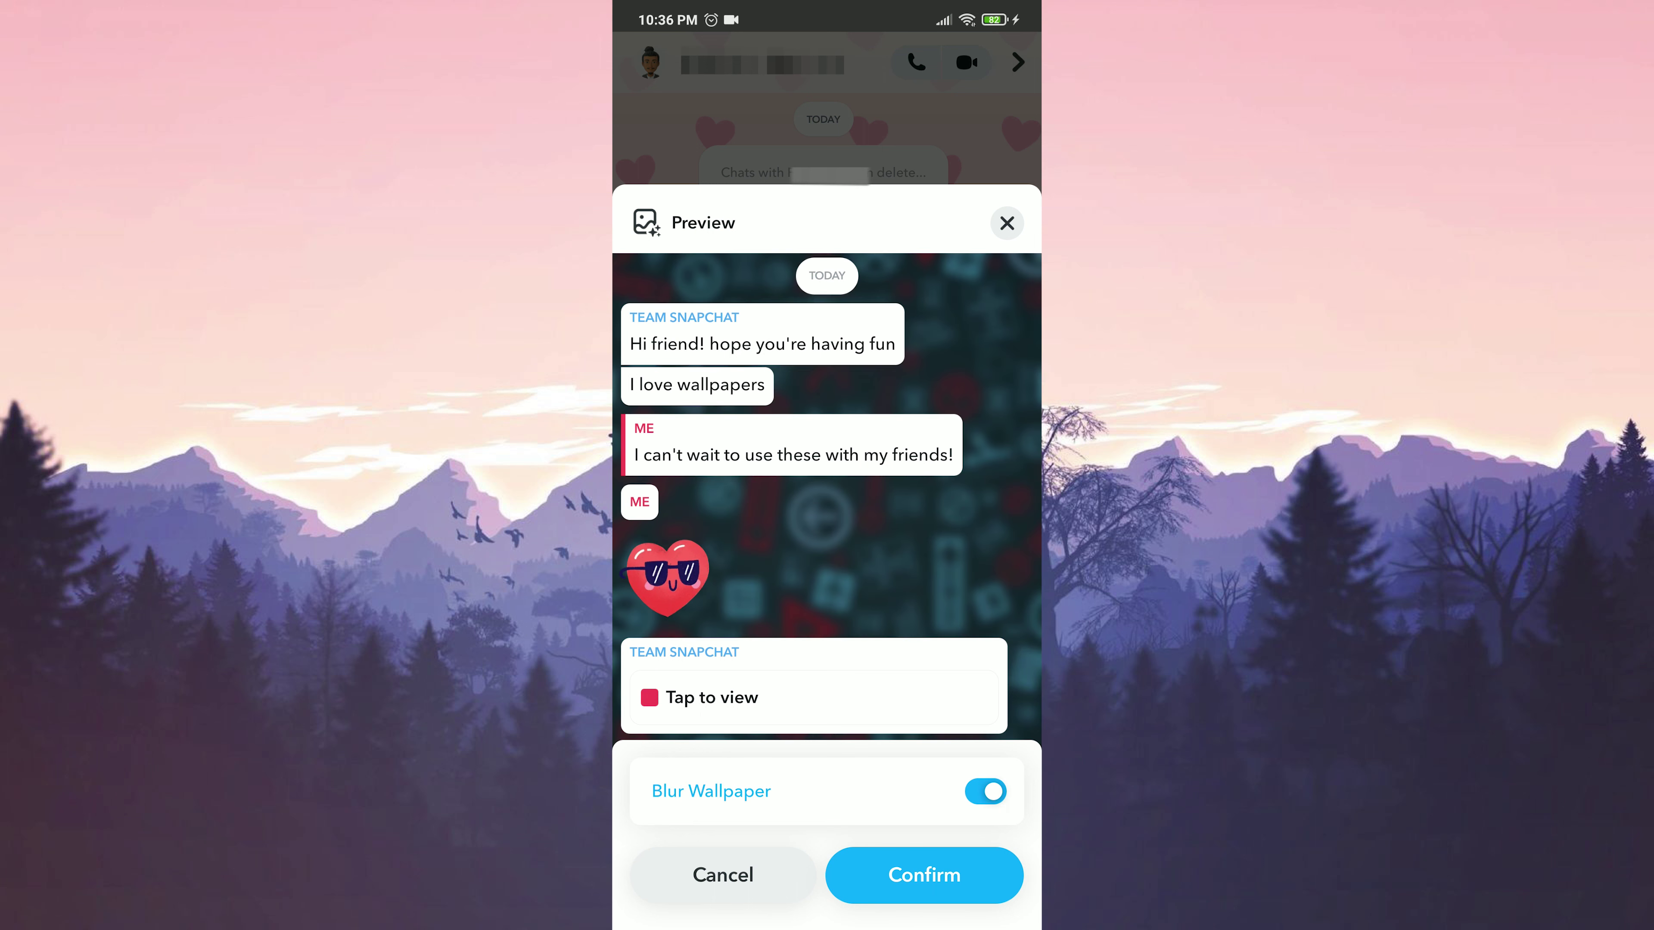
click(985, 791)
click(924, 875)
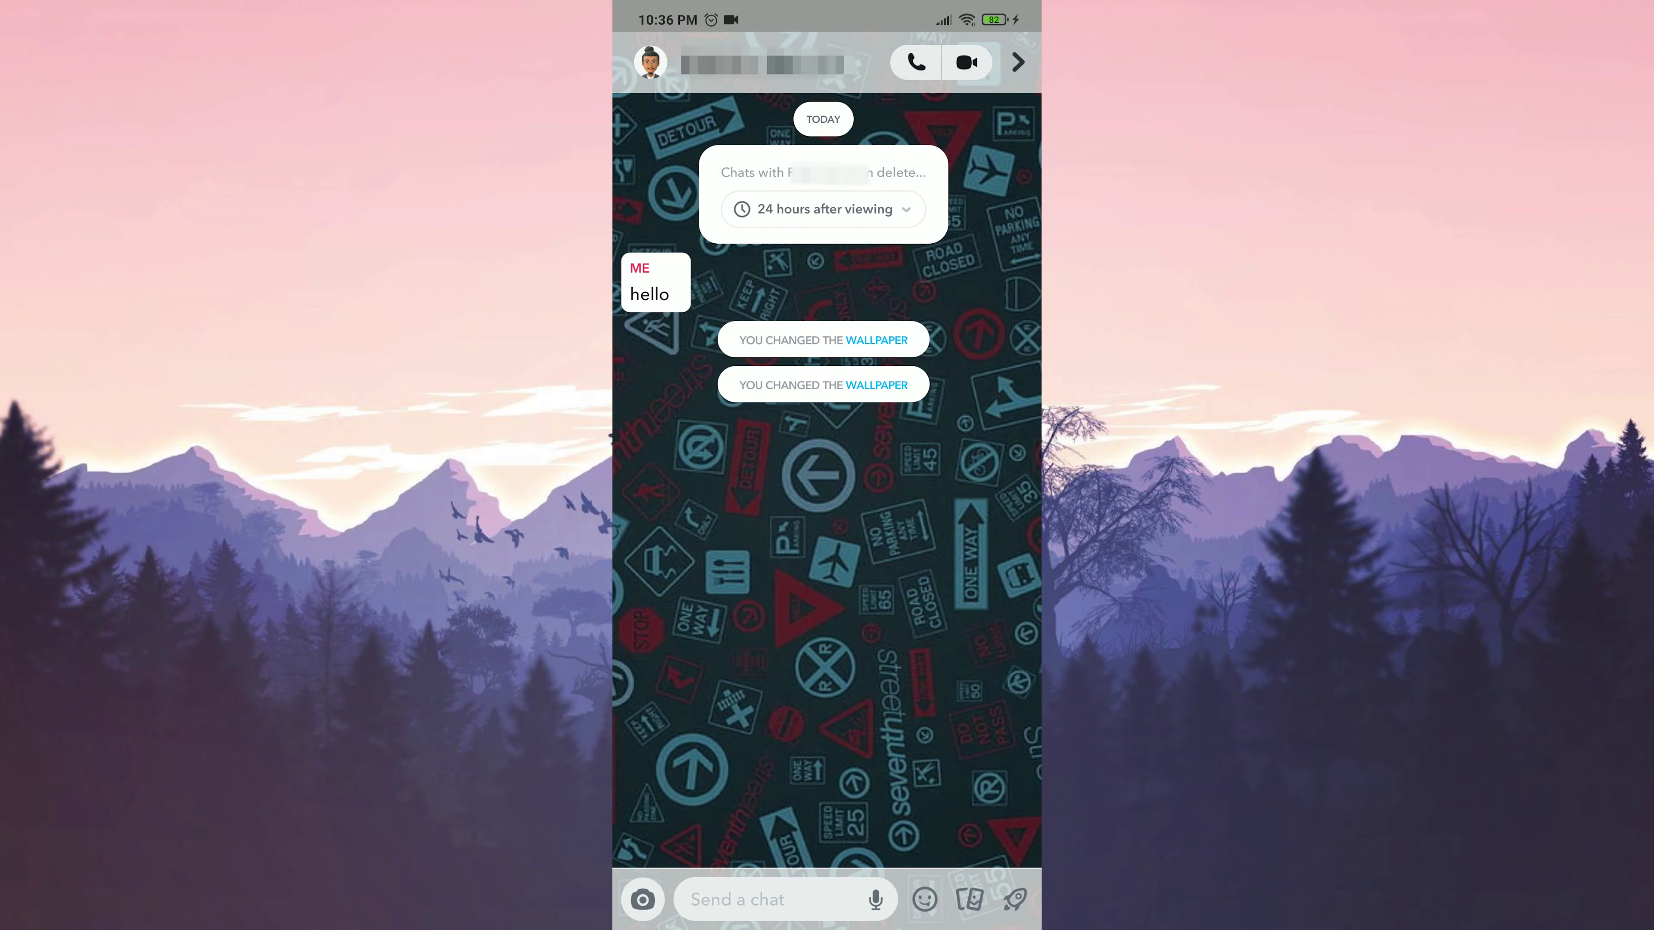
click(876, 385)
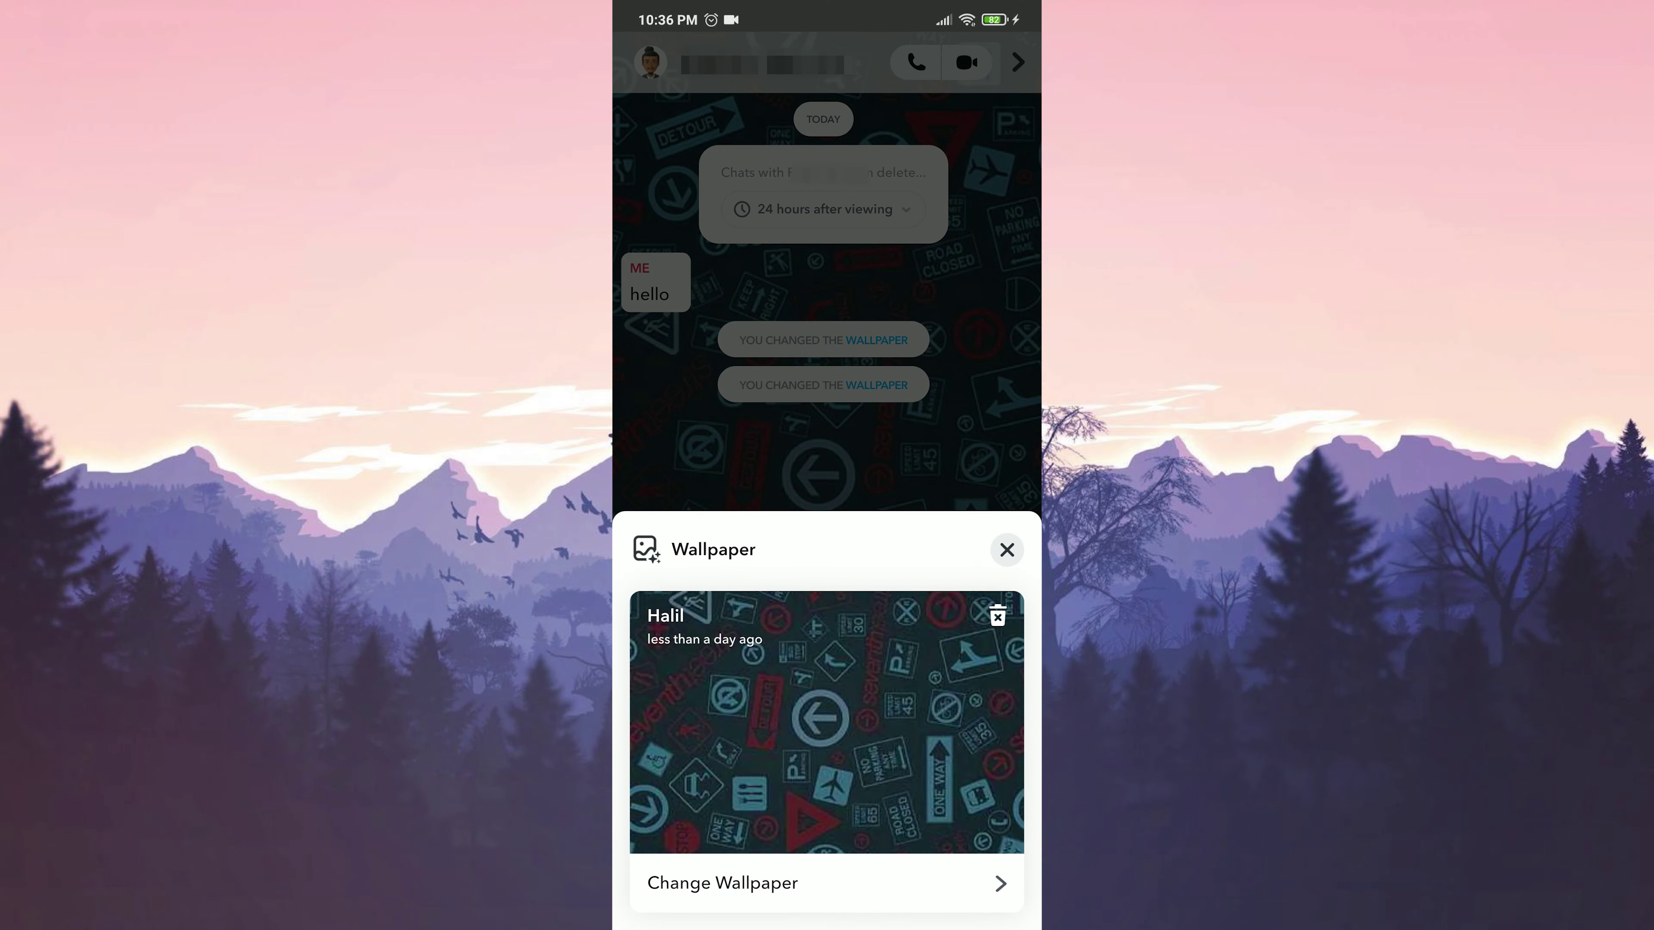
- Apply the space-themed camera roll image as the chat wallpaper
click(967, 884)
click(931, 214)
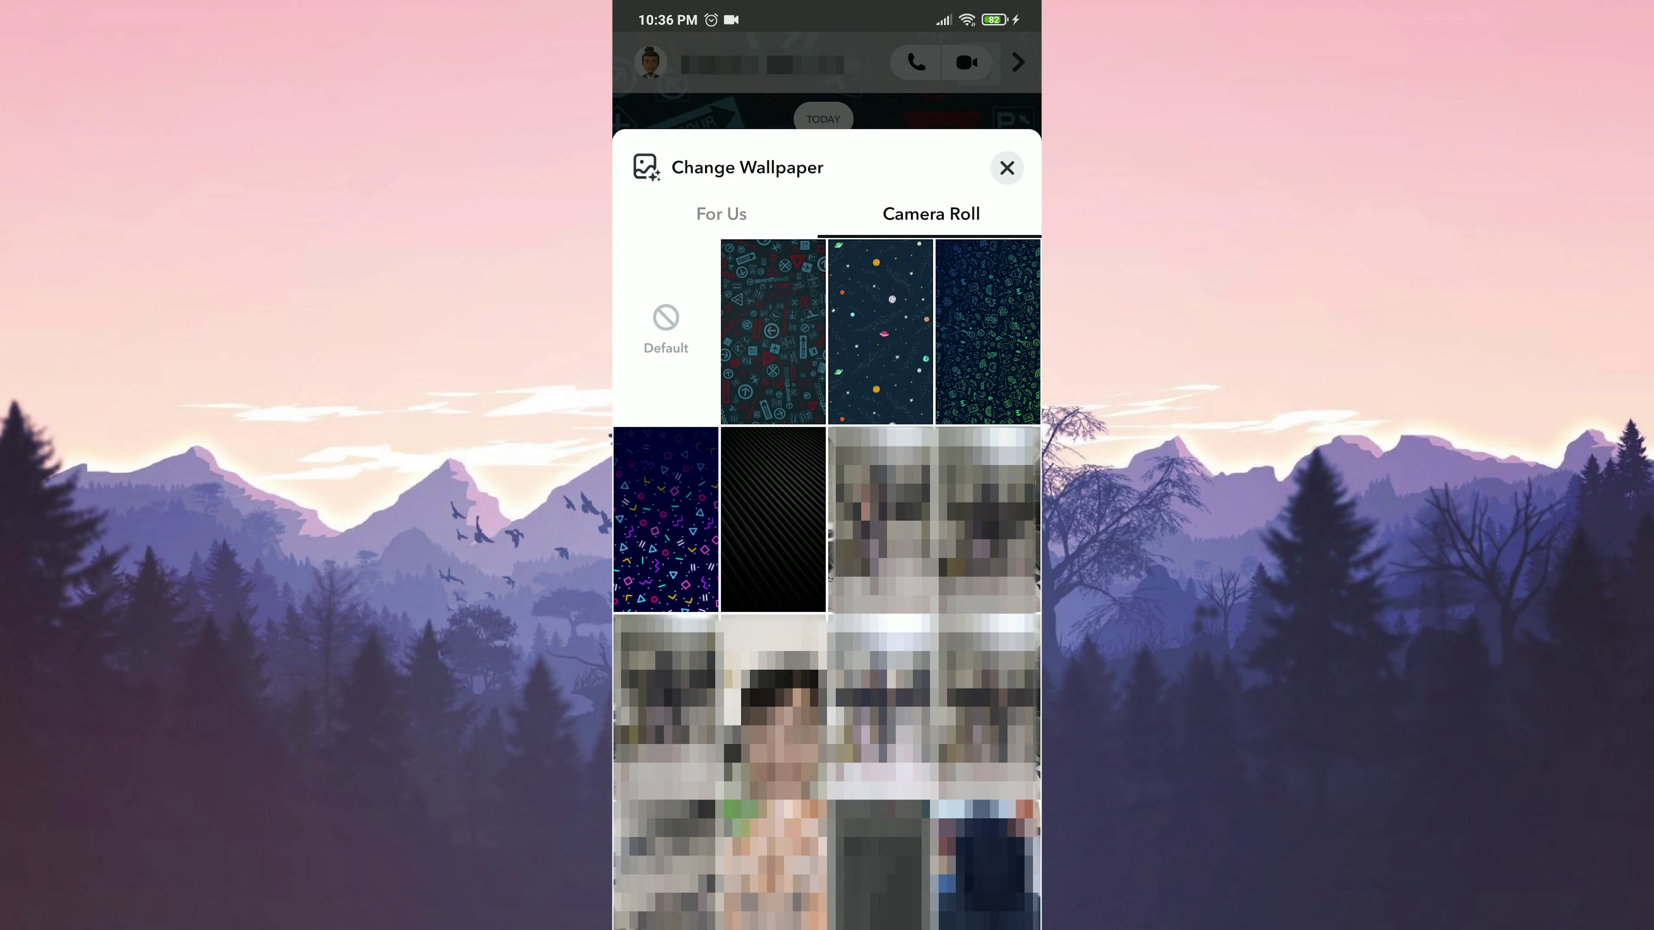
click(867, 331)
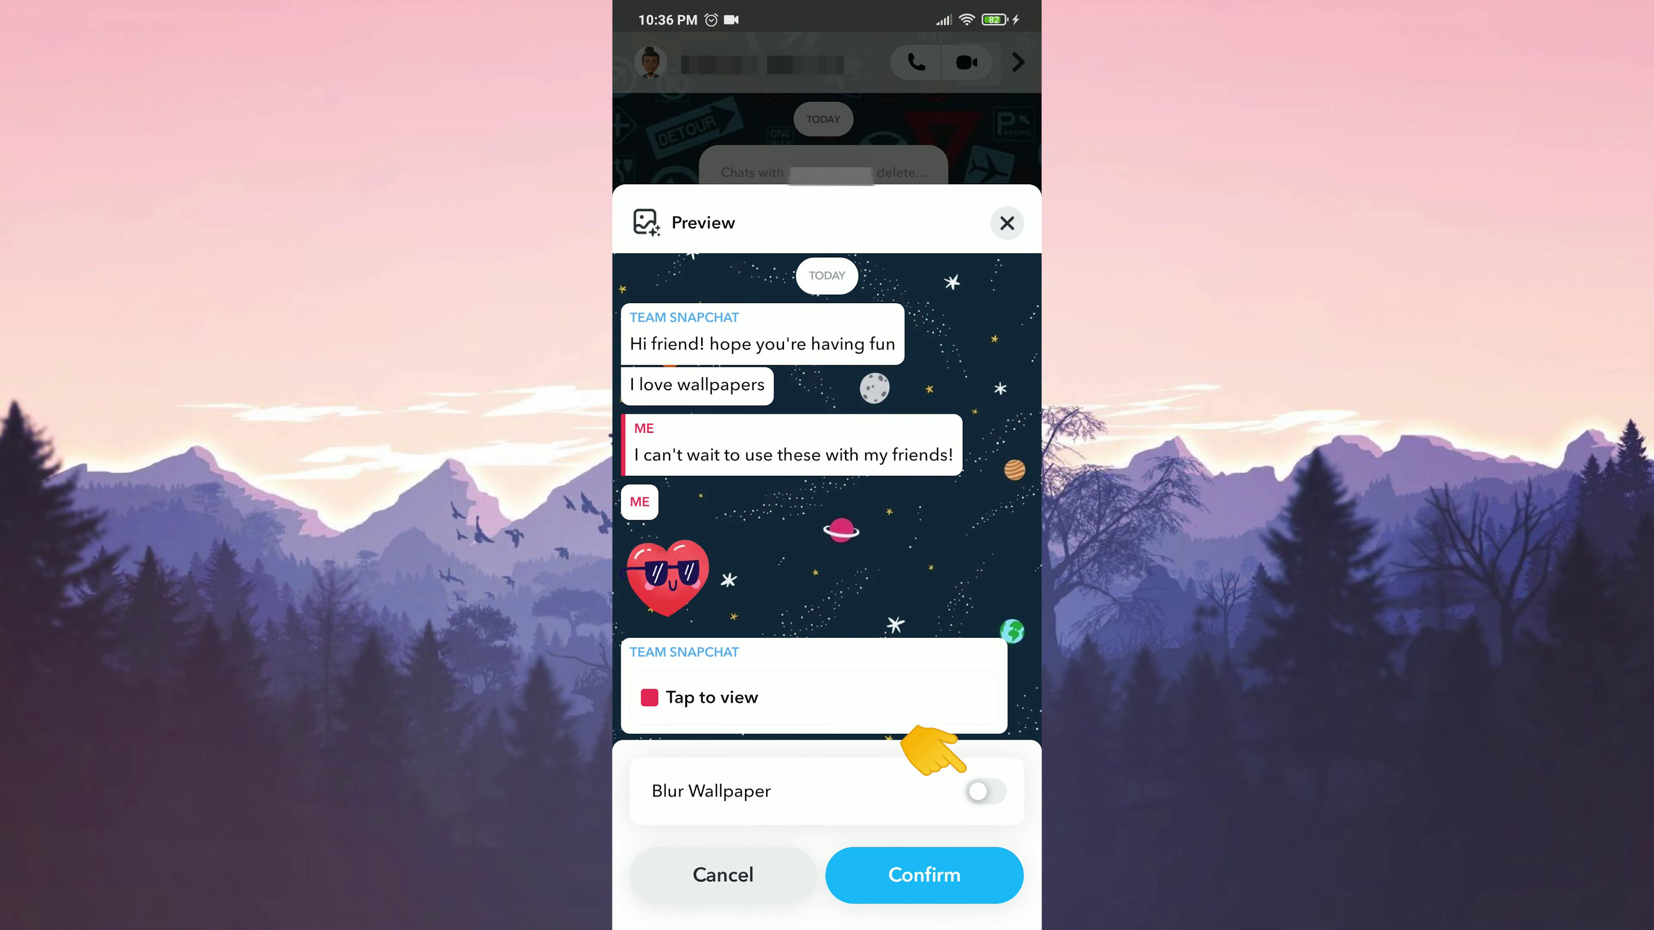
click(925, 875)
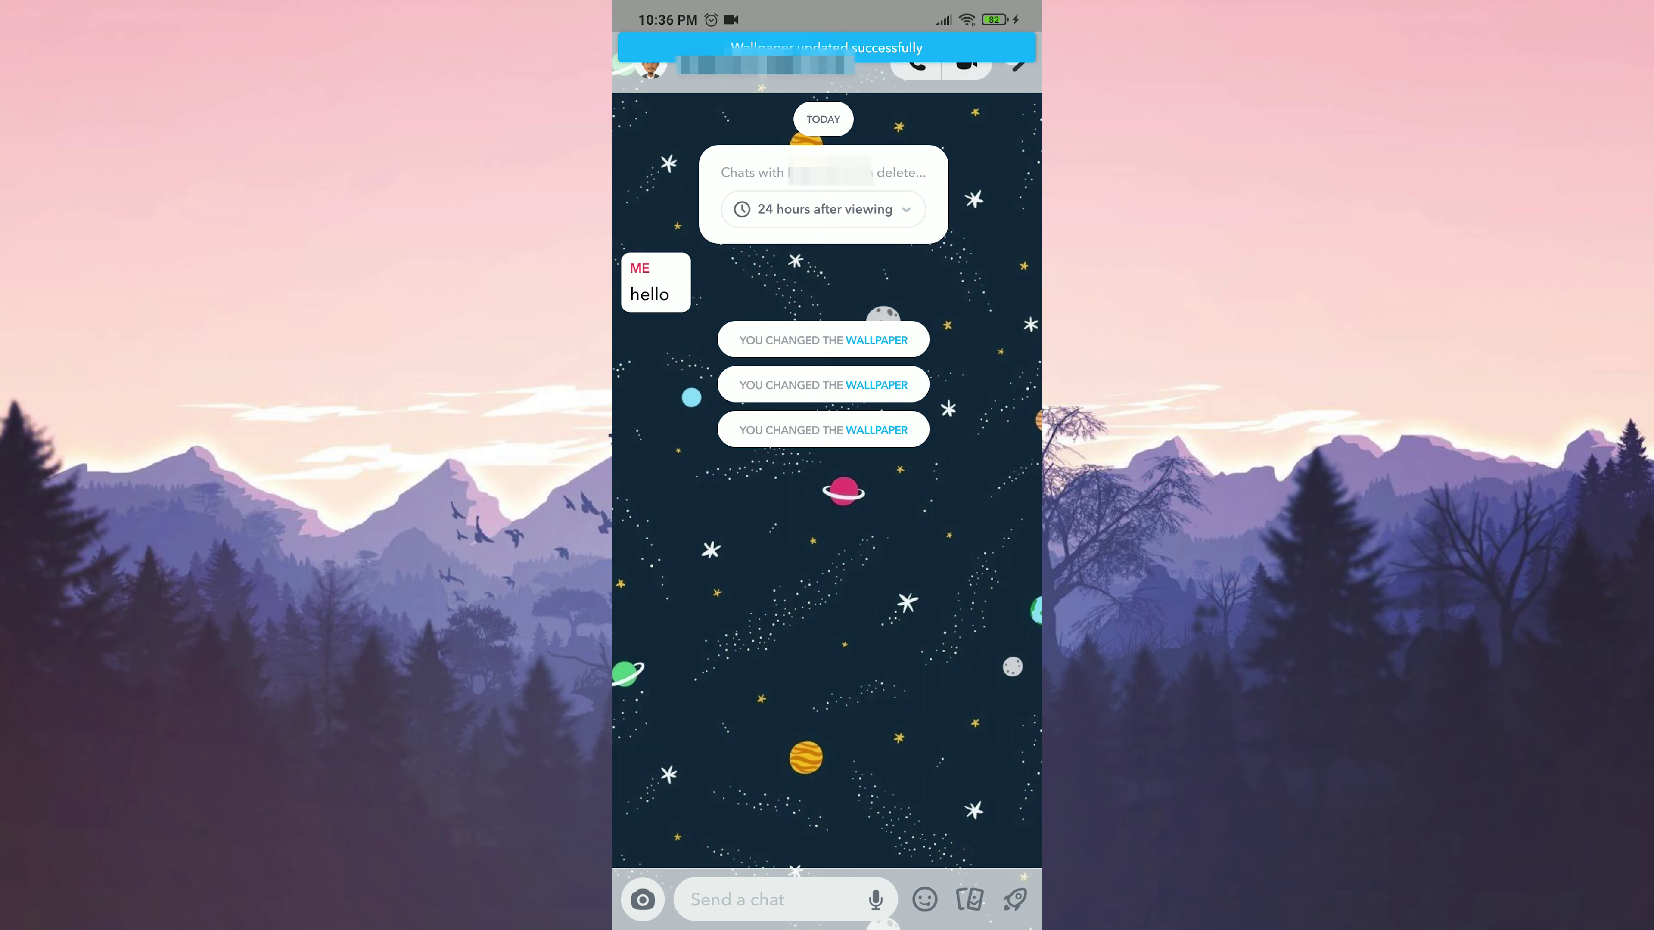
- Replace it with the green doodle camera roll image as the chat wallpaper
click(812, 435)
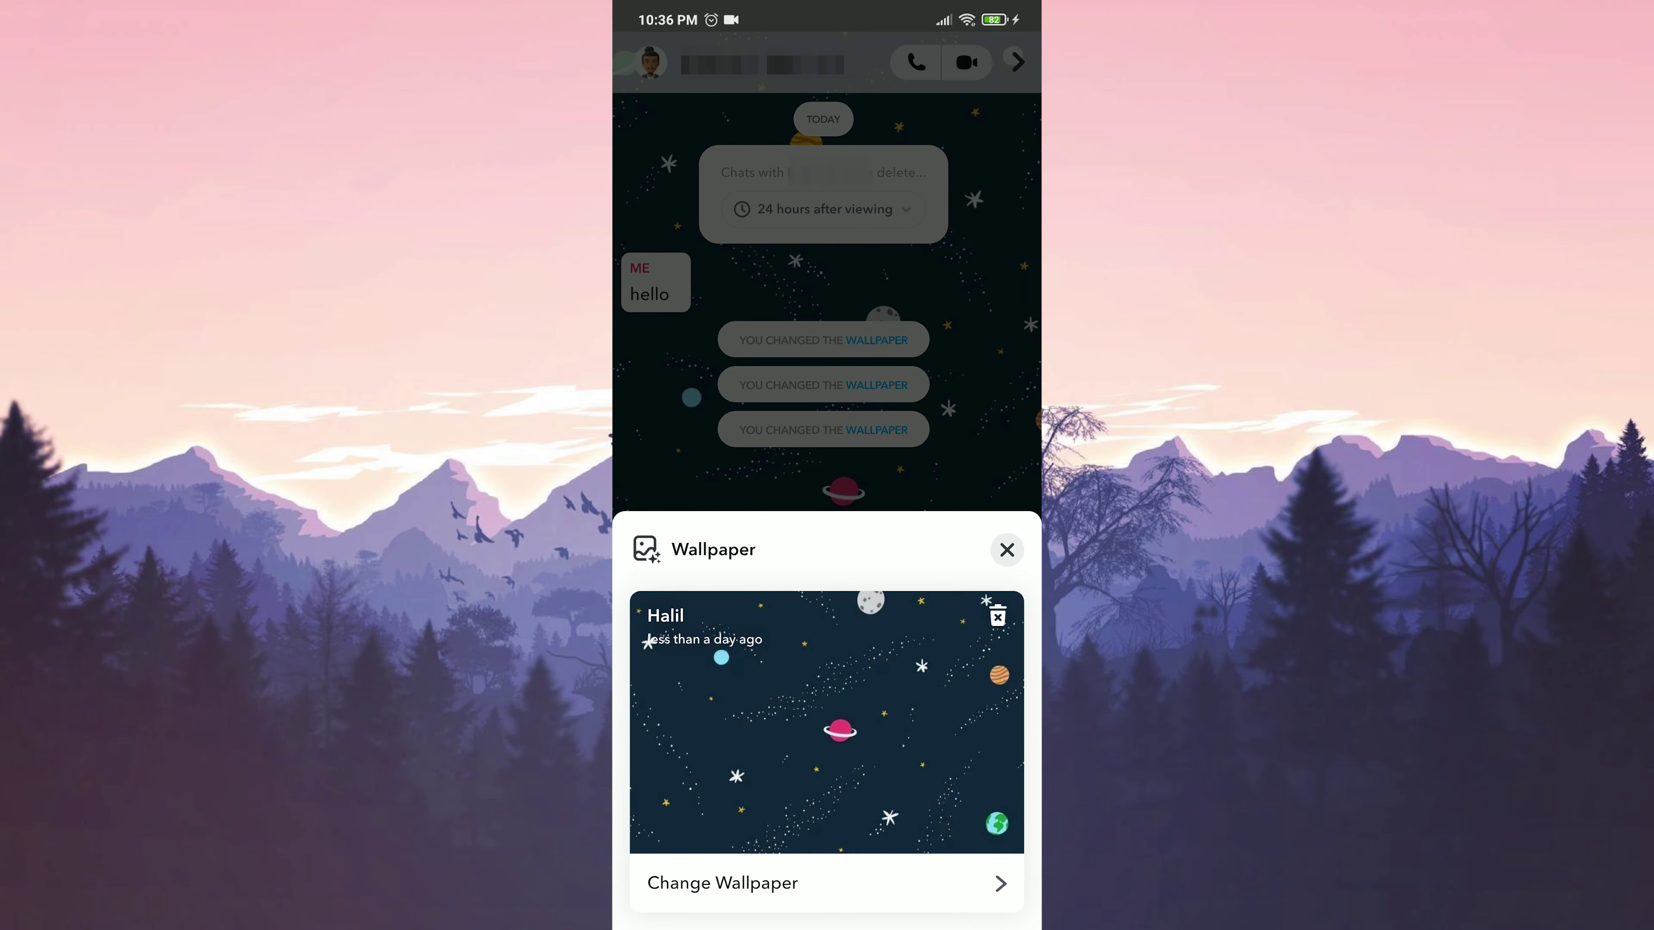
click(945, 884)
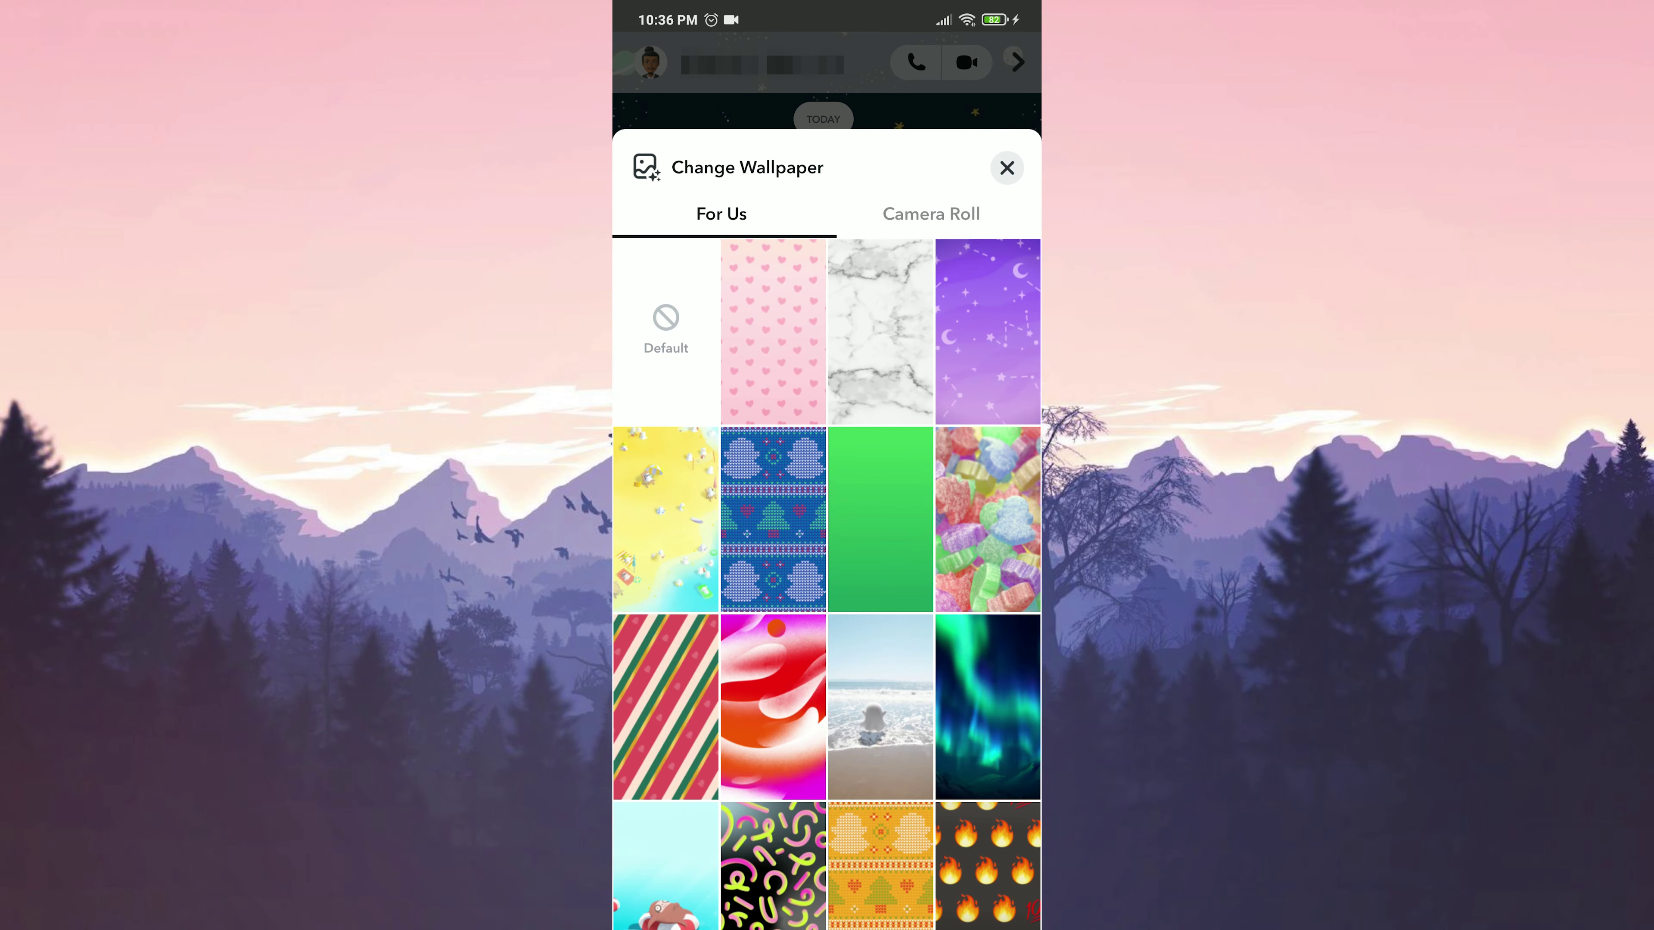
click(931, 214)
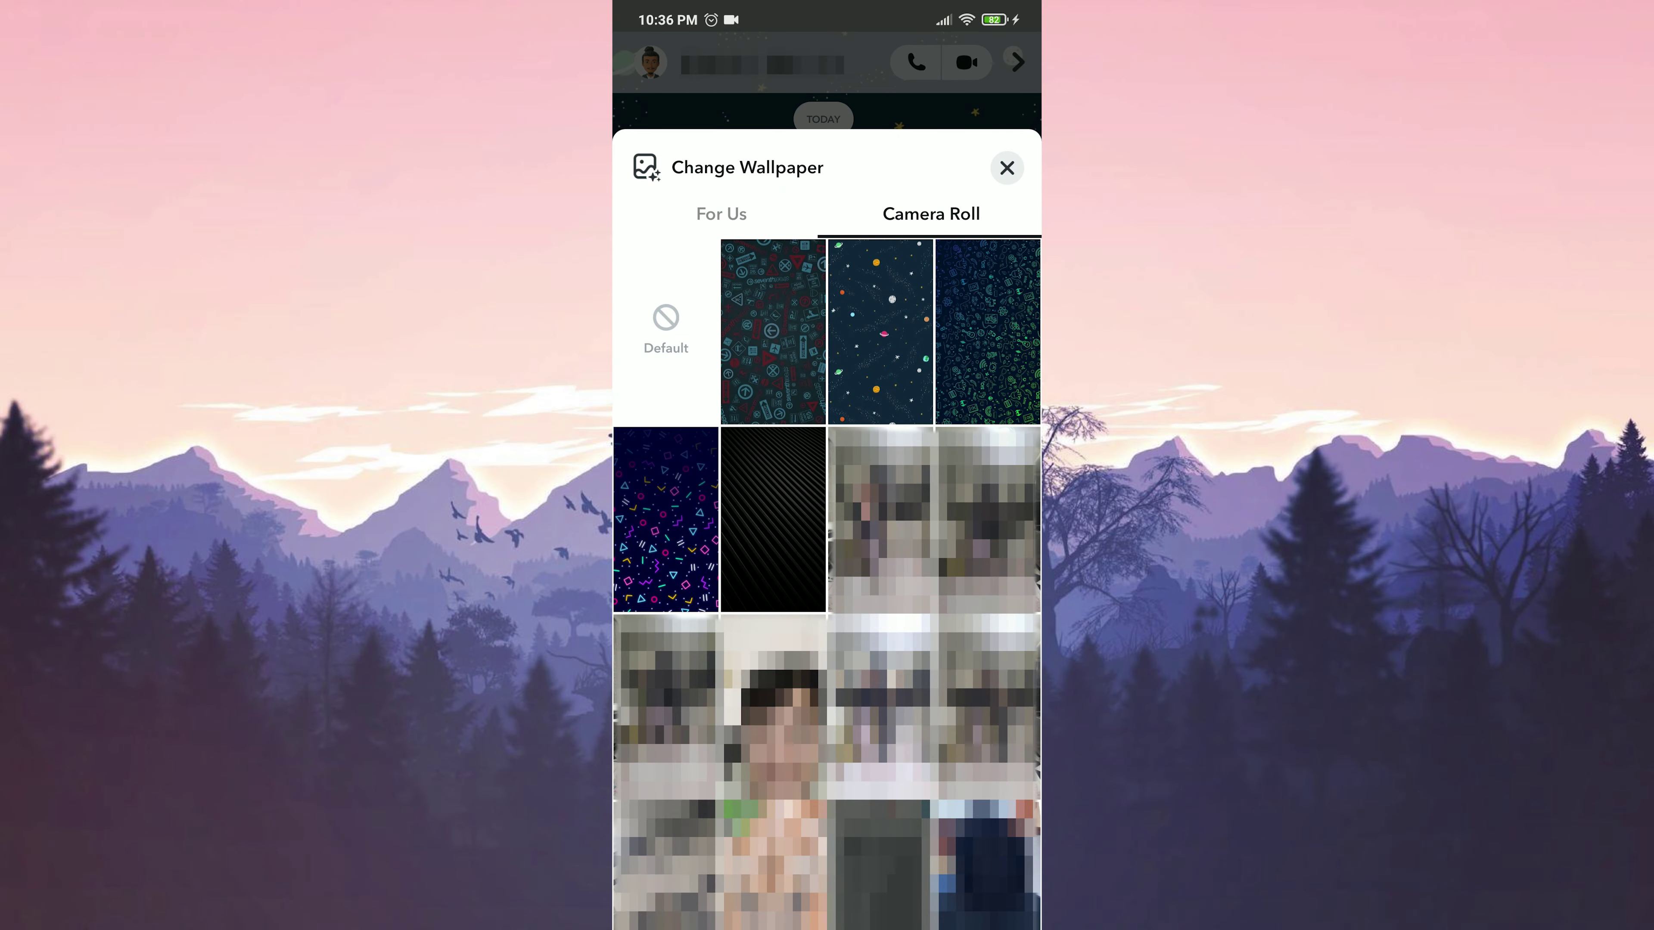
click(1004, 343)
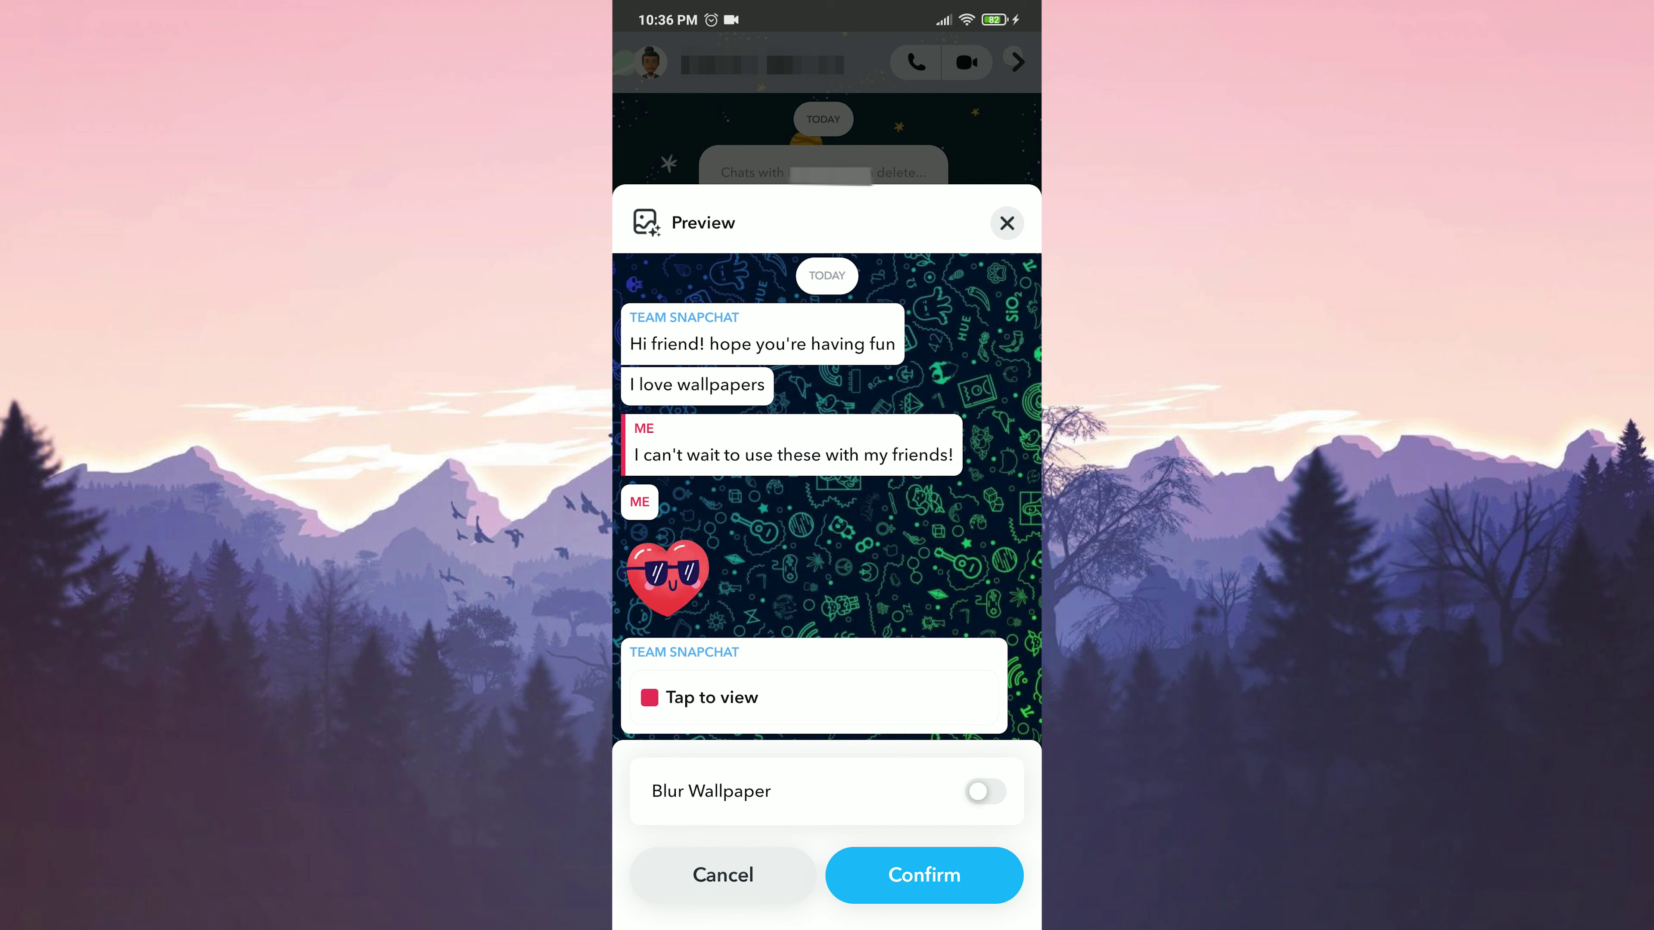
click(924, 875)
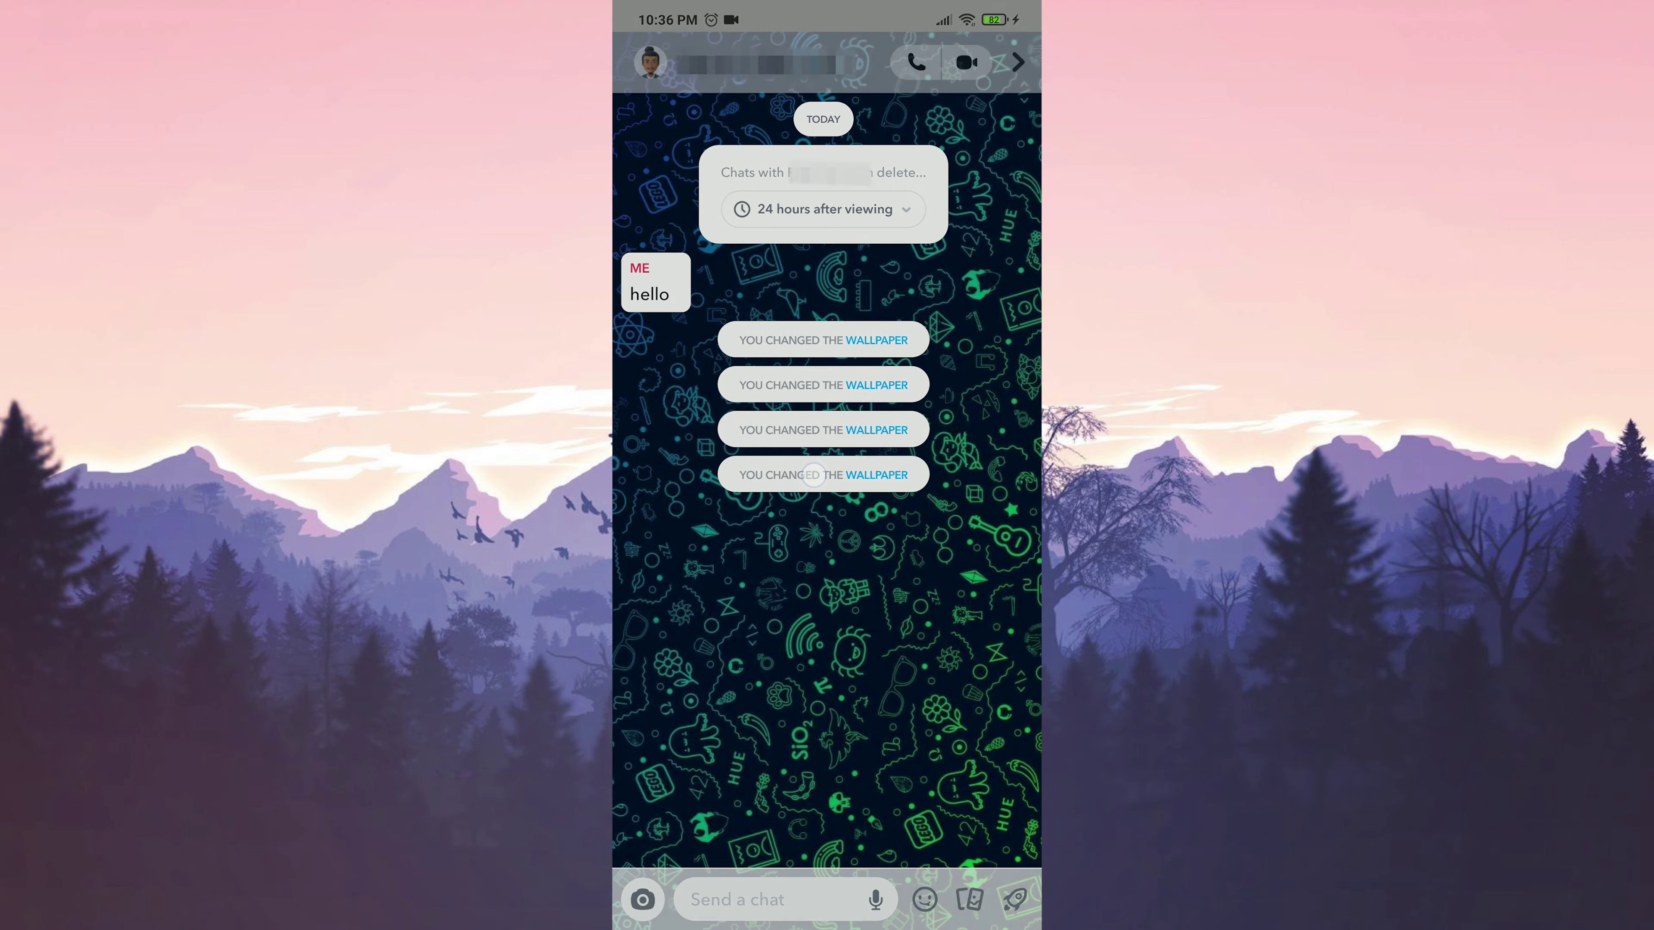
- Apply the neon geometric camera roll image as the chat wallpaper
click(876, 475)
click(935, 885)
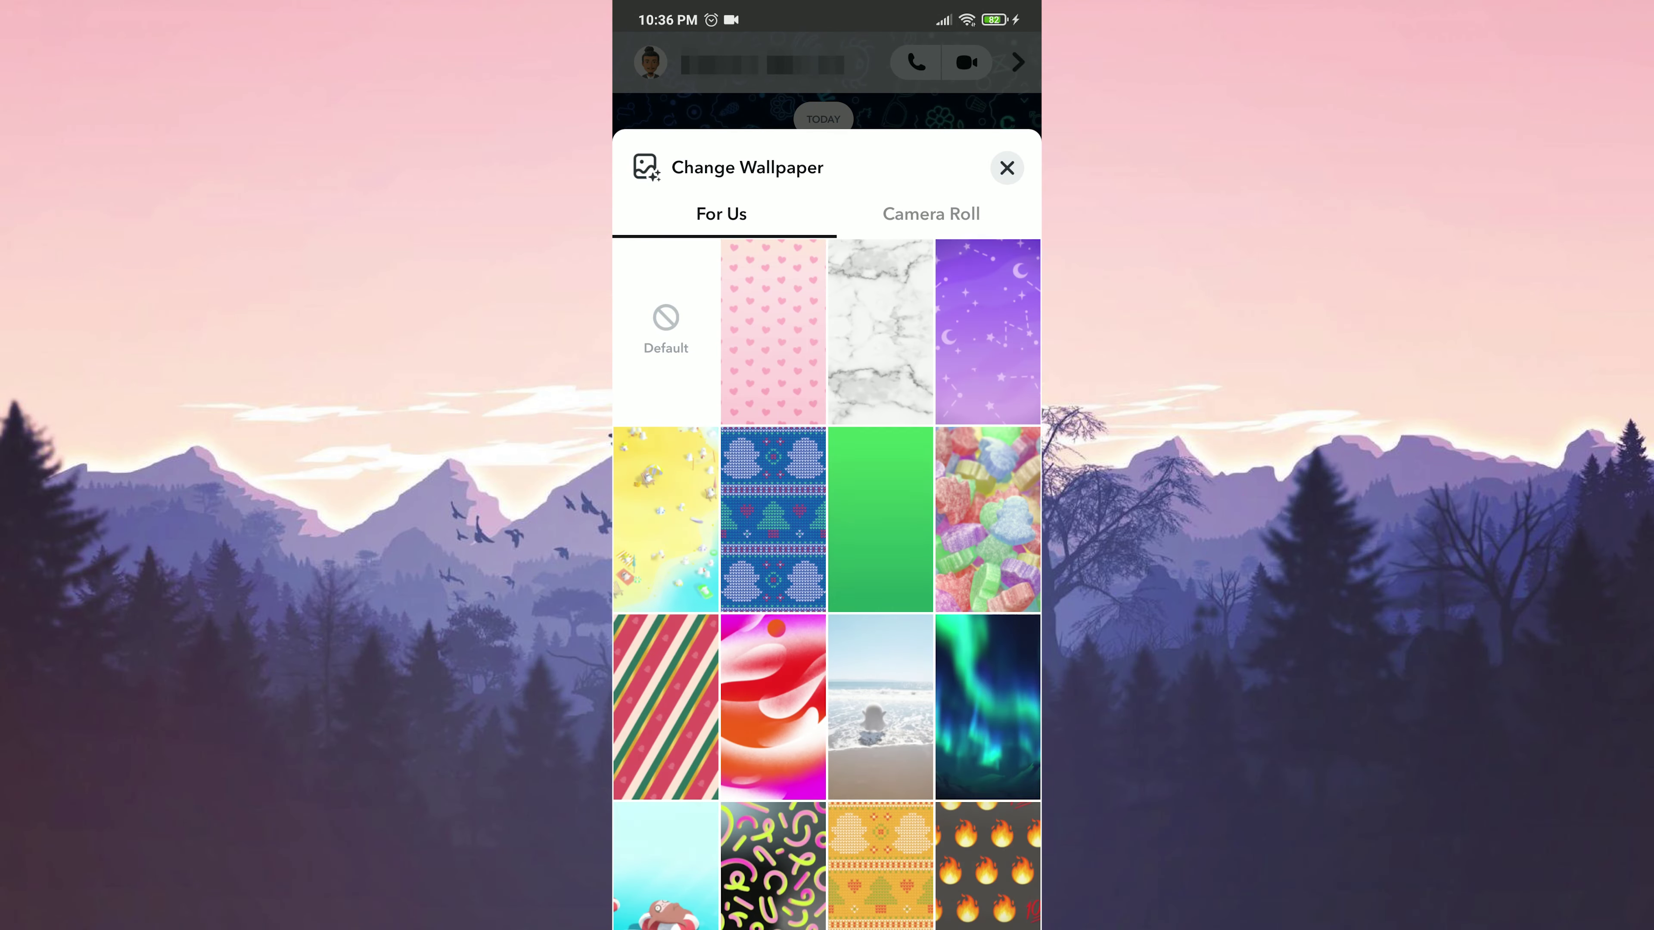
click(889, 221)
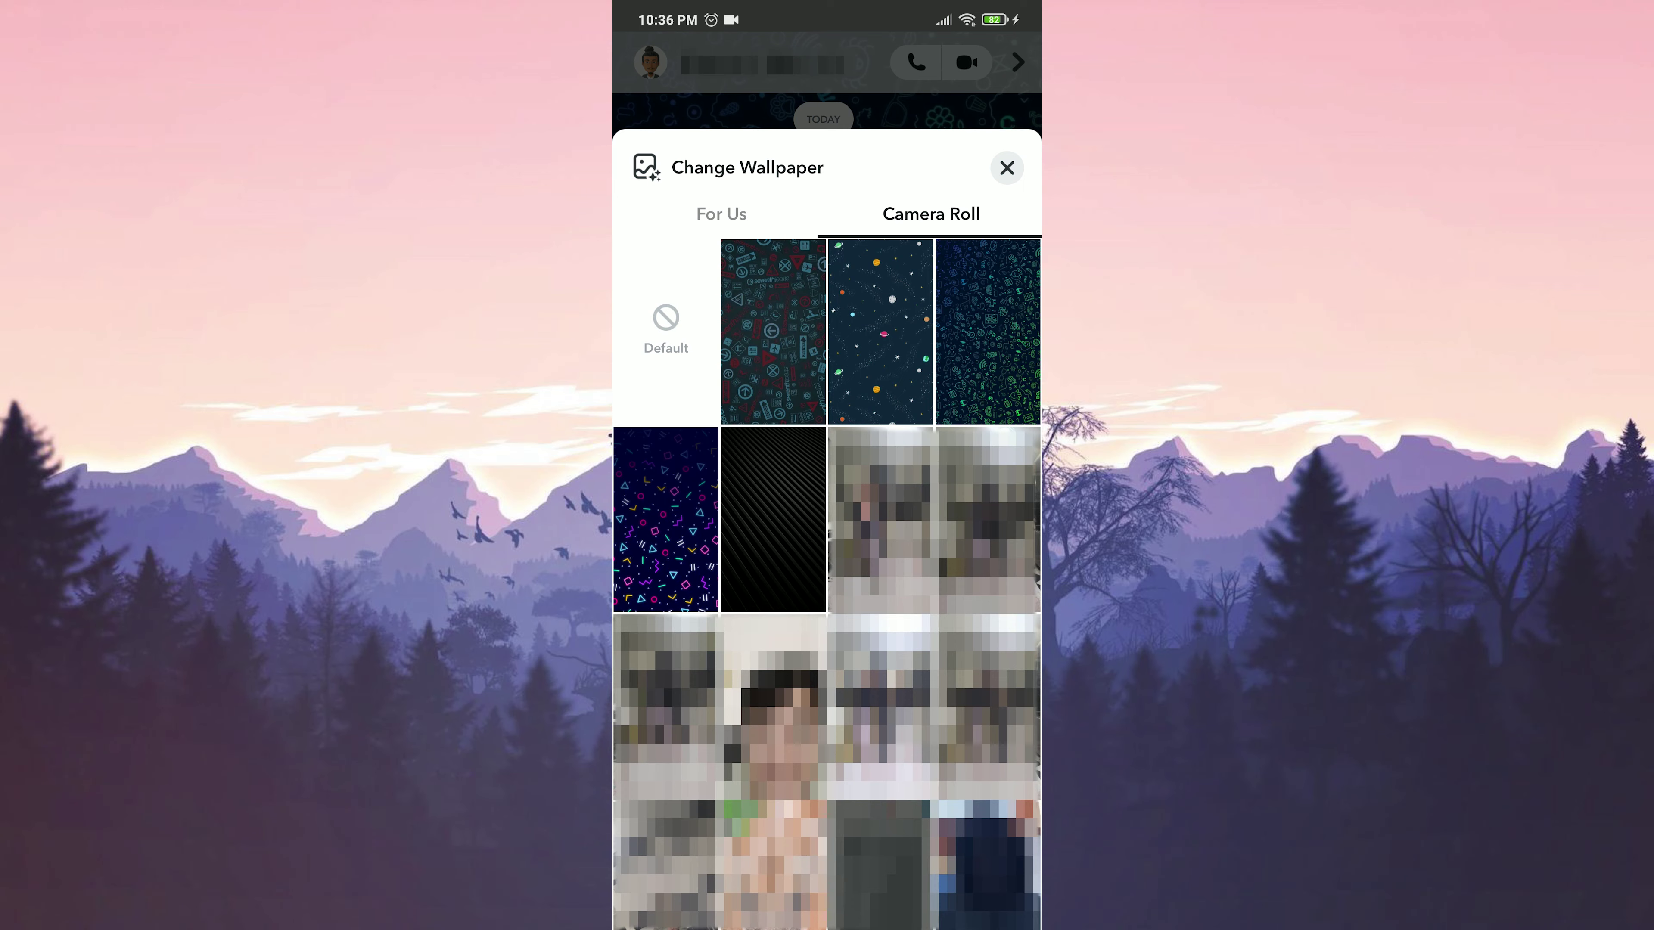
click(663, 509)
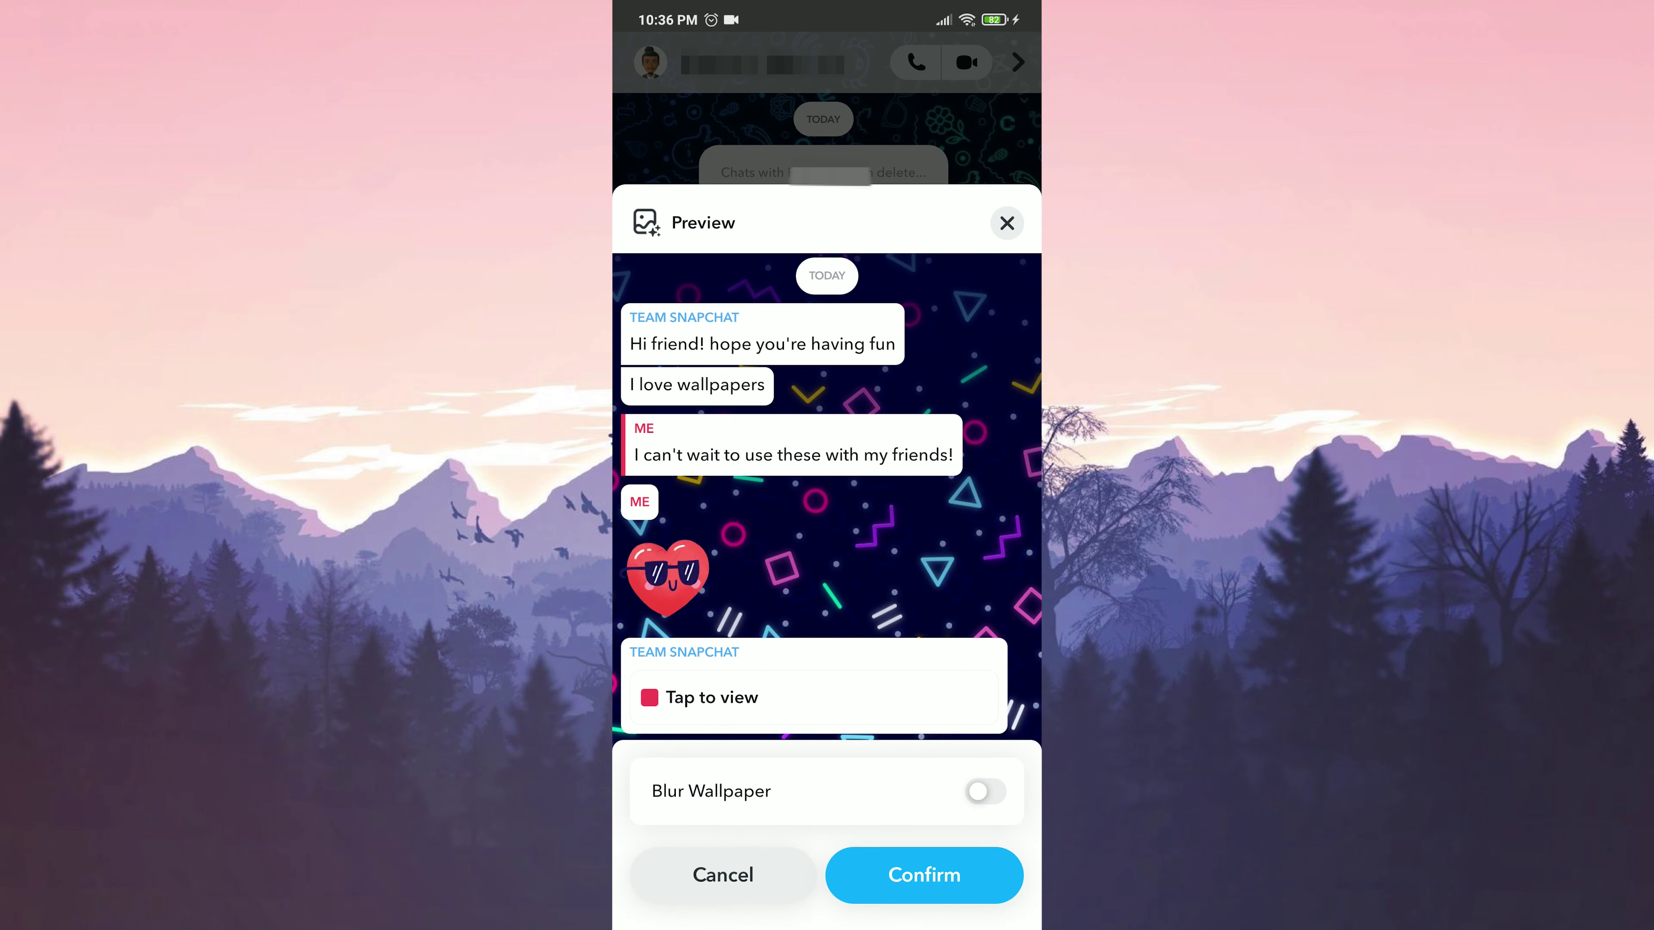
click(963, 872)
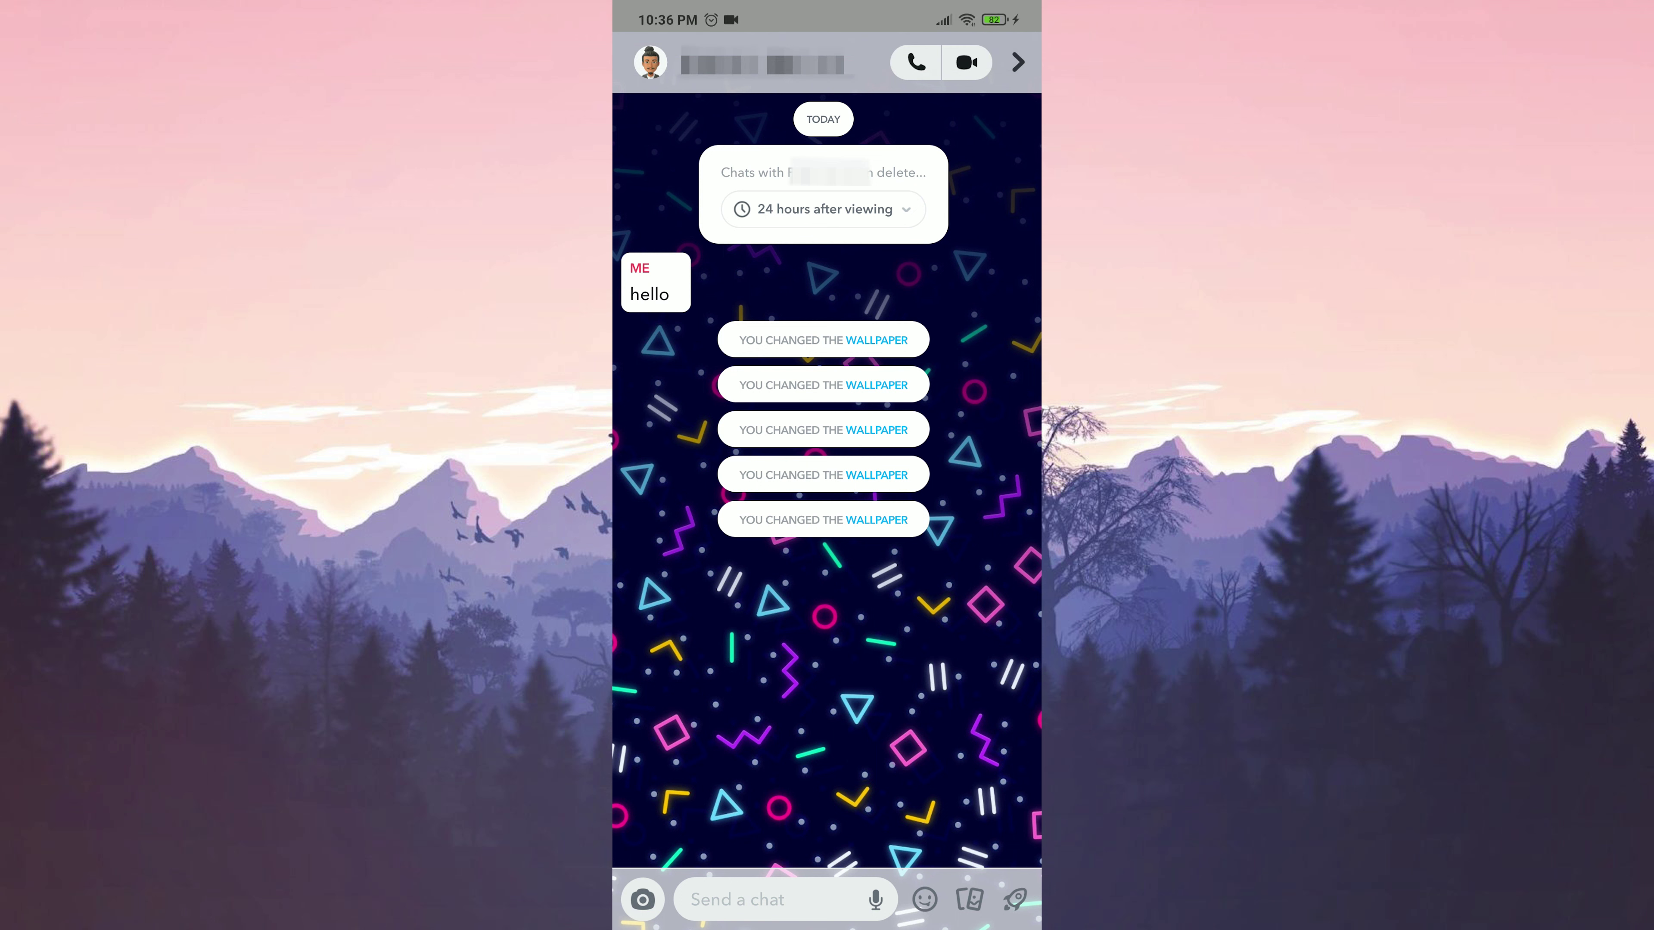
- Preview the black diagonal-stripe camera roll image as wallpaper with Blur Wallpaper off
click(877, 519)
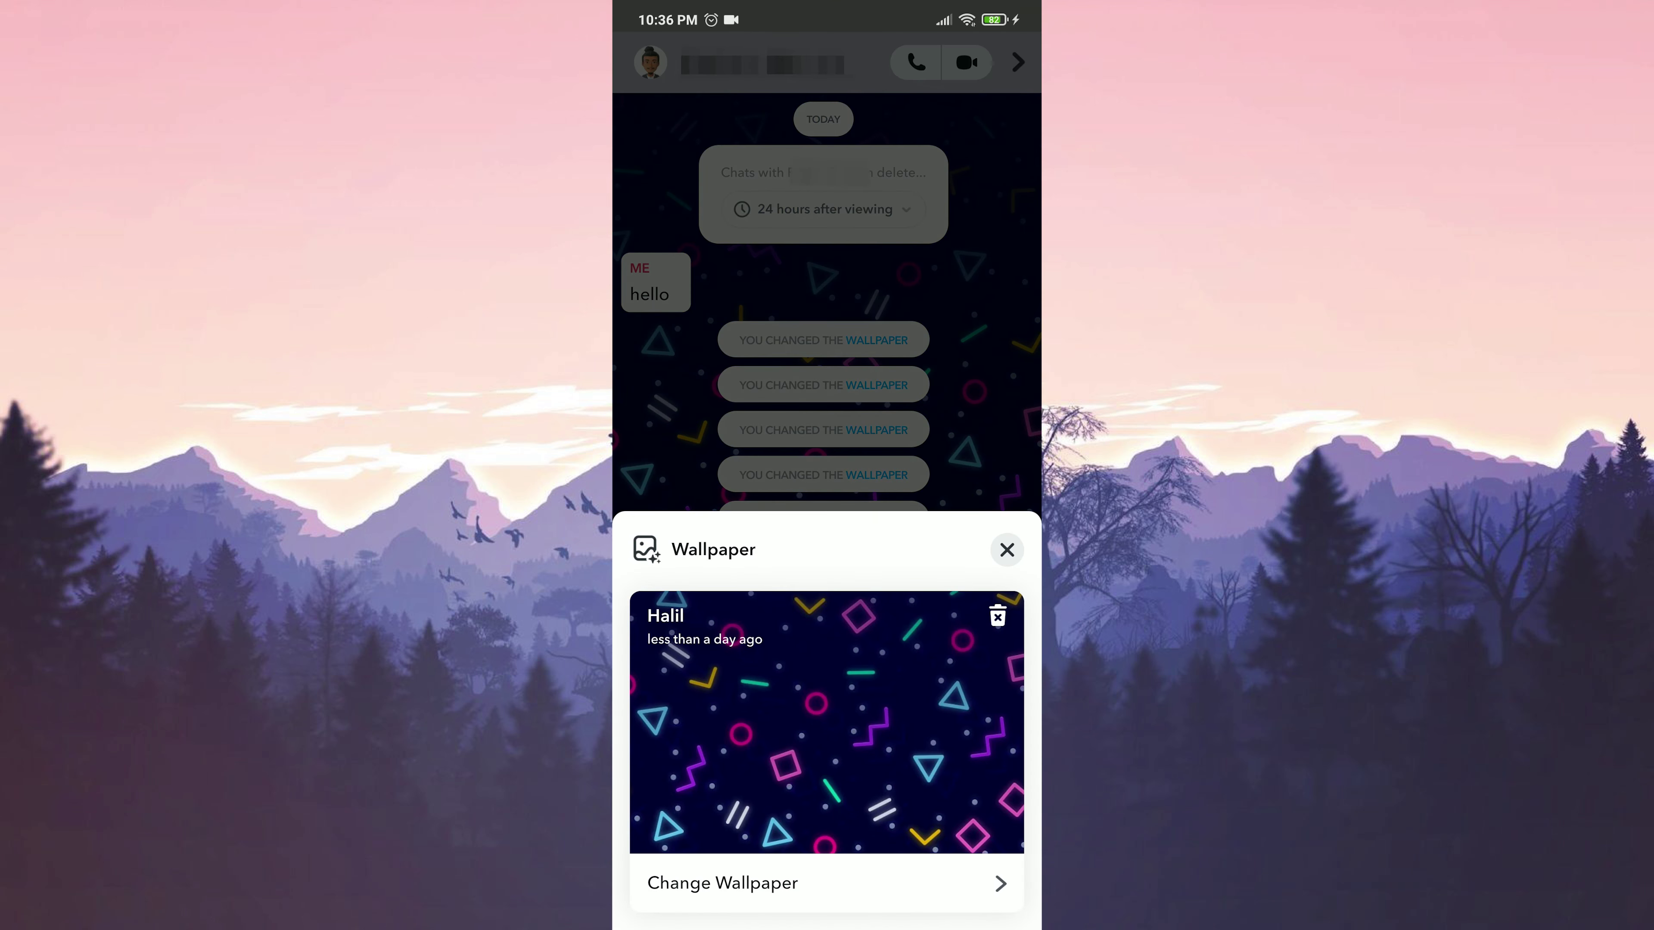
click(722, 883)
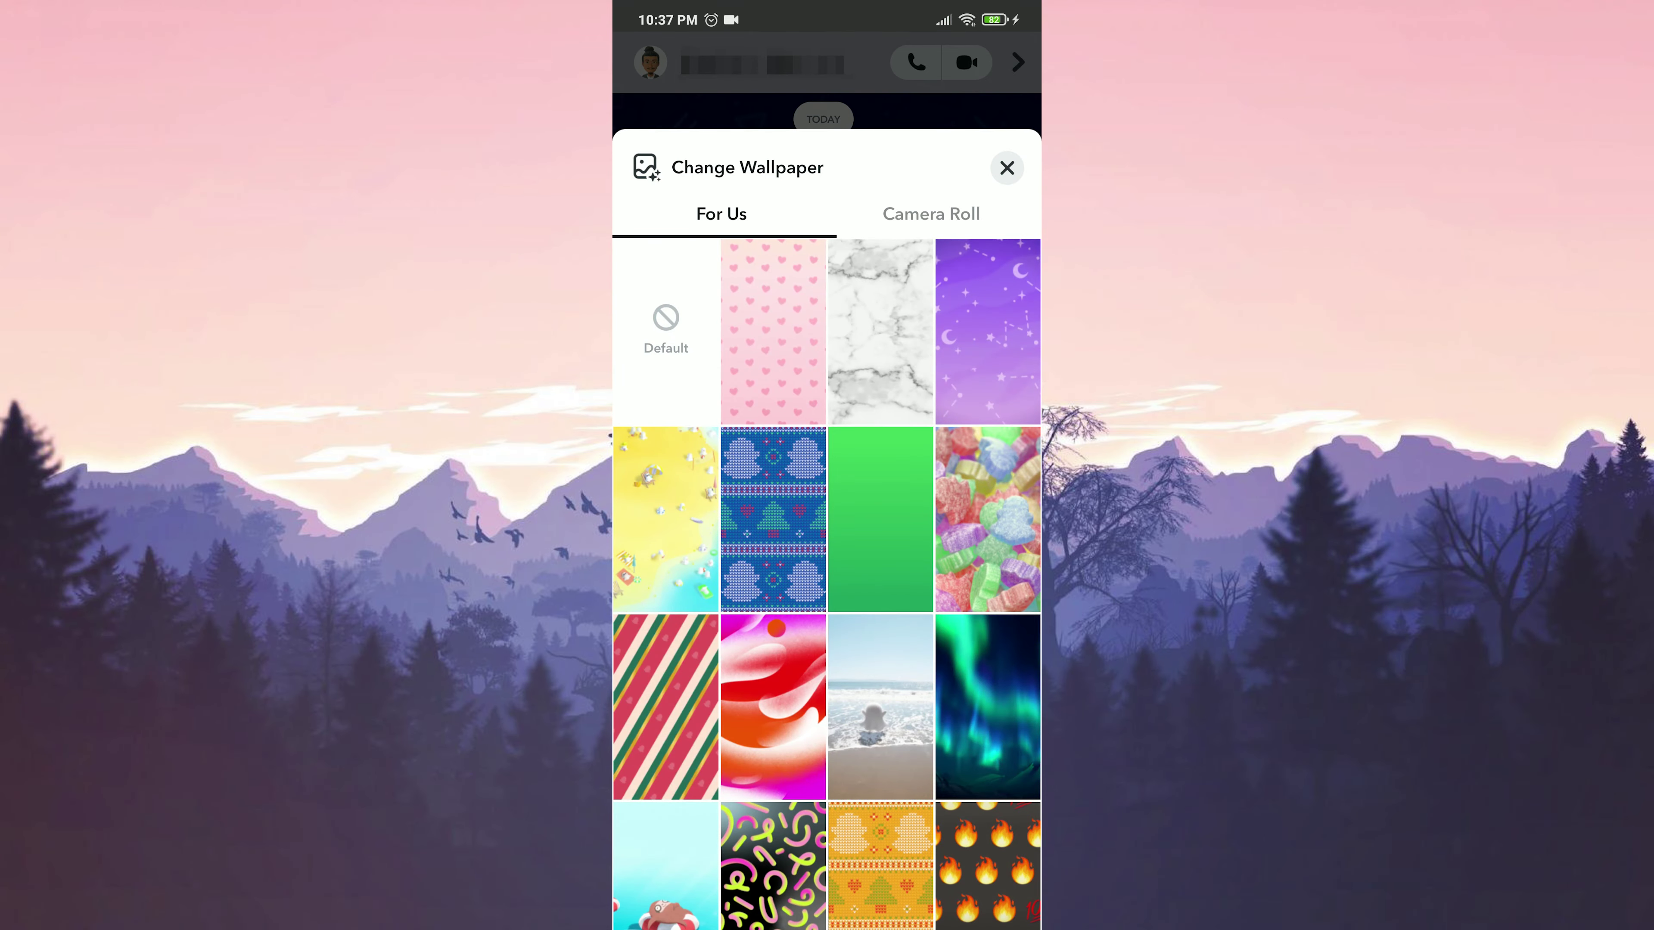
click(904, 223)
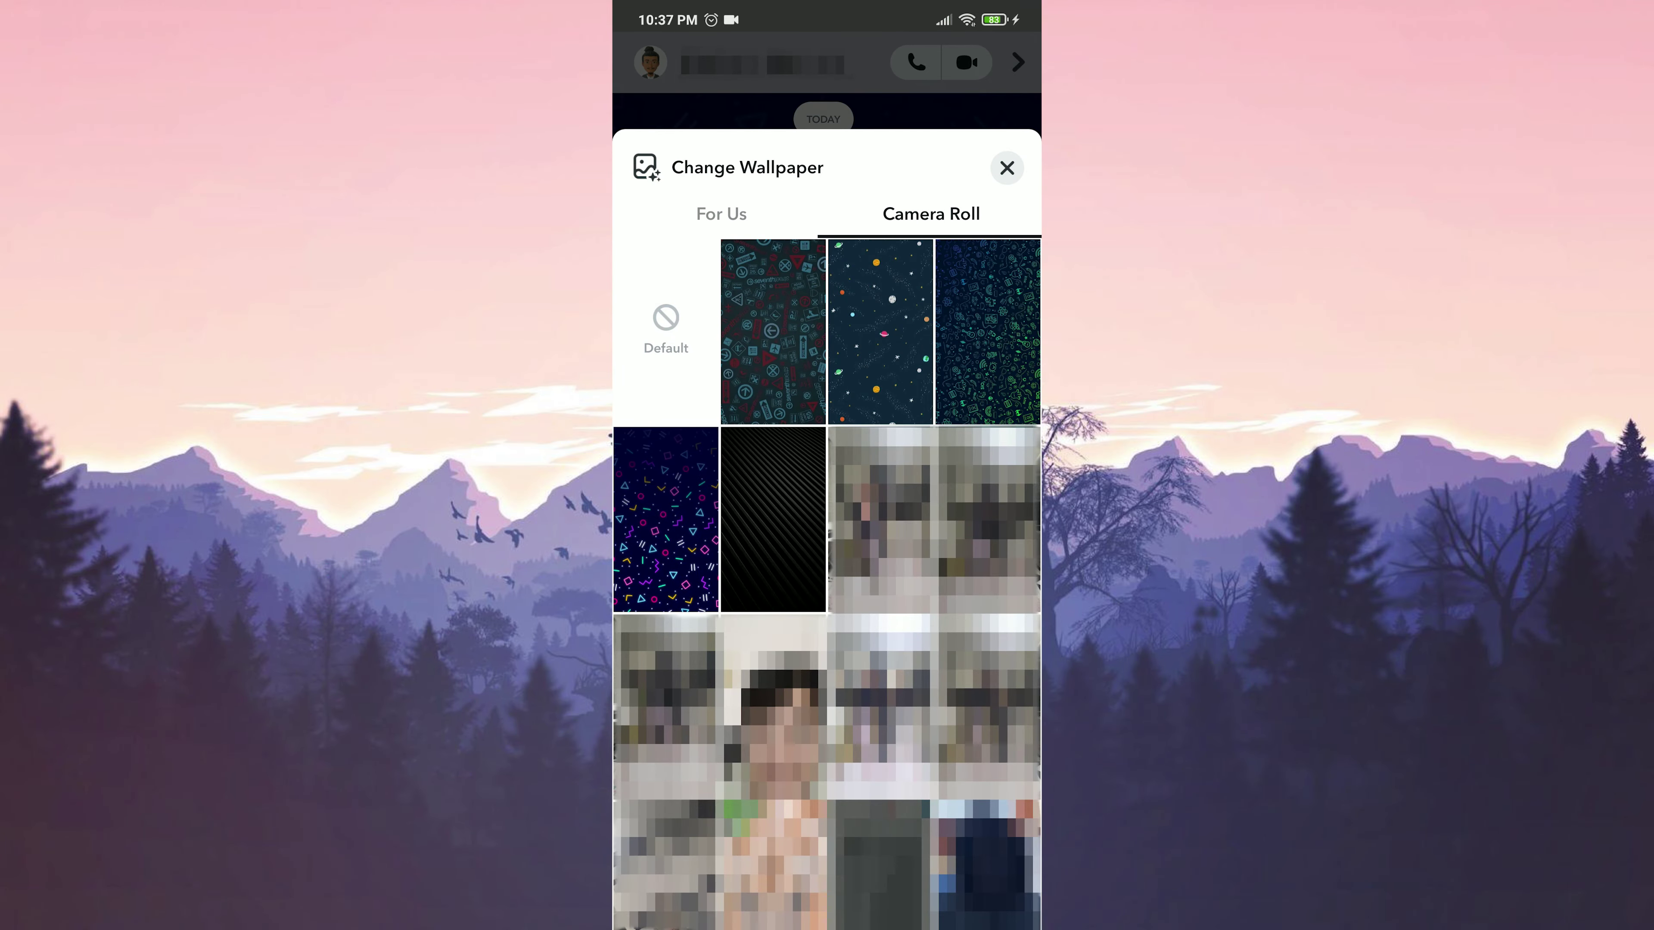
click(773, 519)
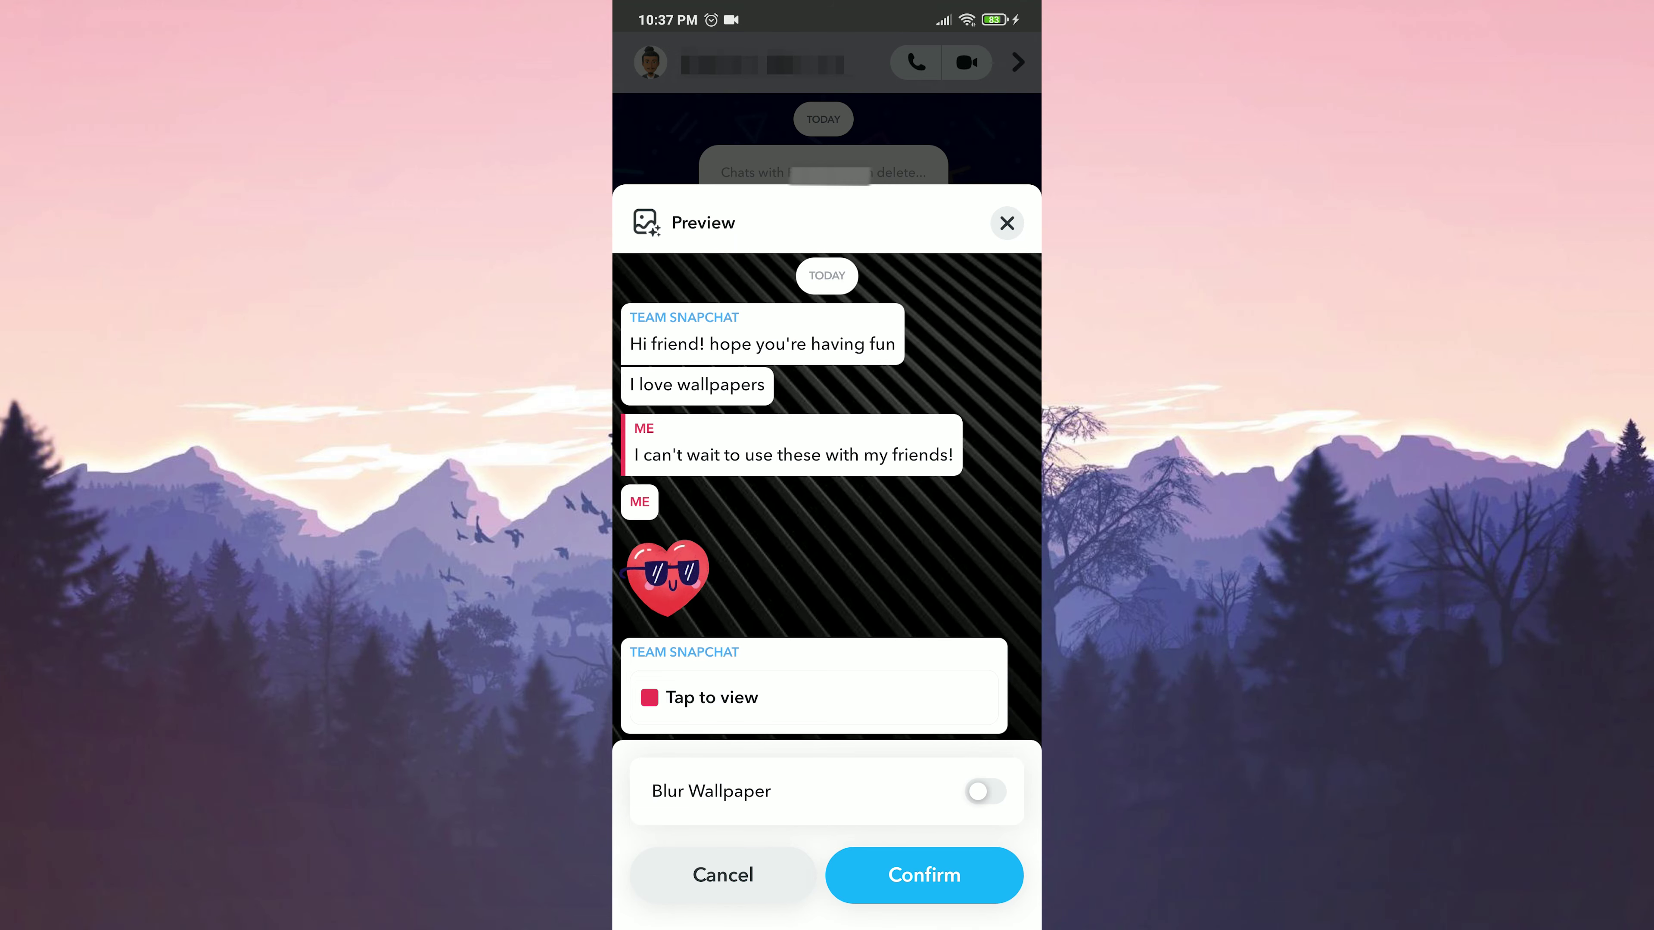
click(985, 791)
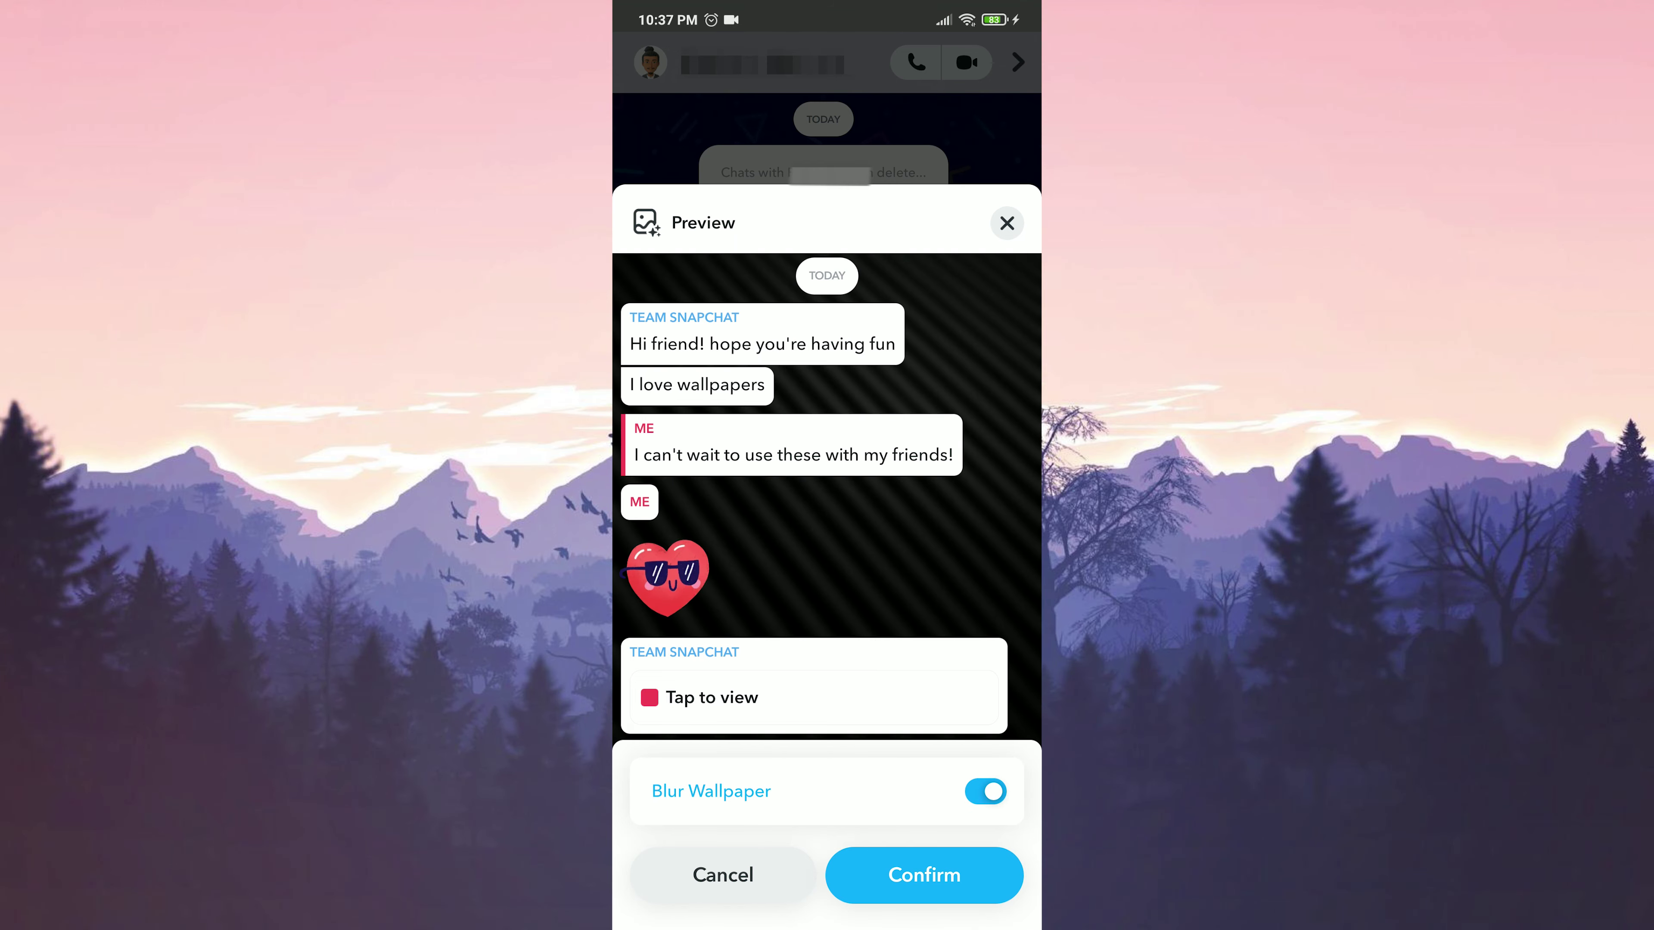
click(985, 792)
- Confirm the black diagonal-stripe wallpaper for the friend's chat
click(953, 875)
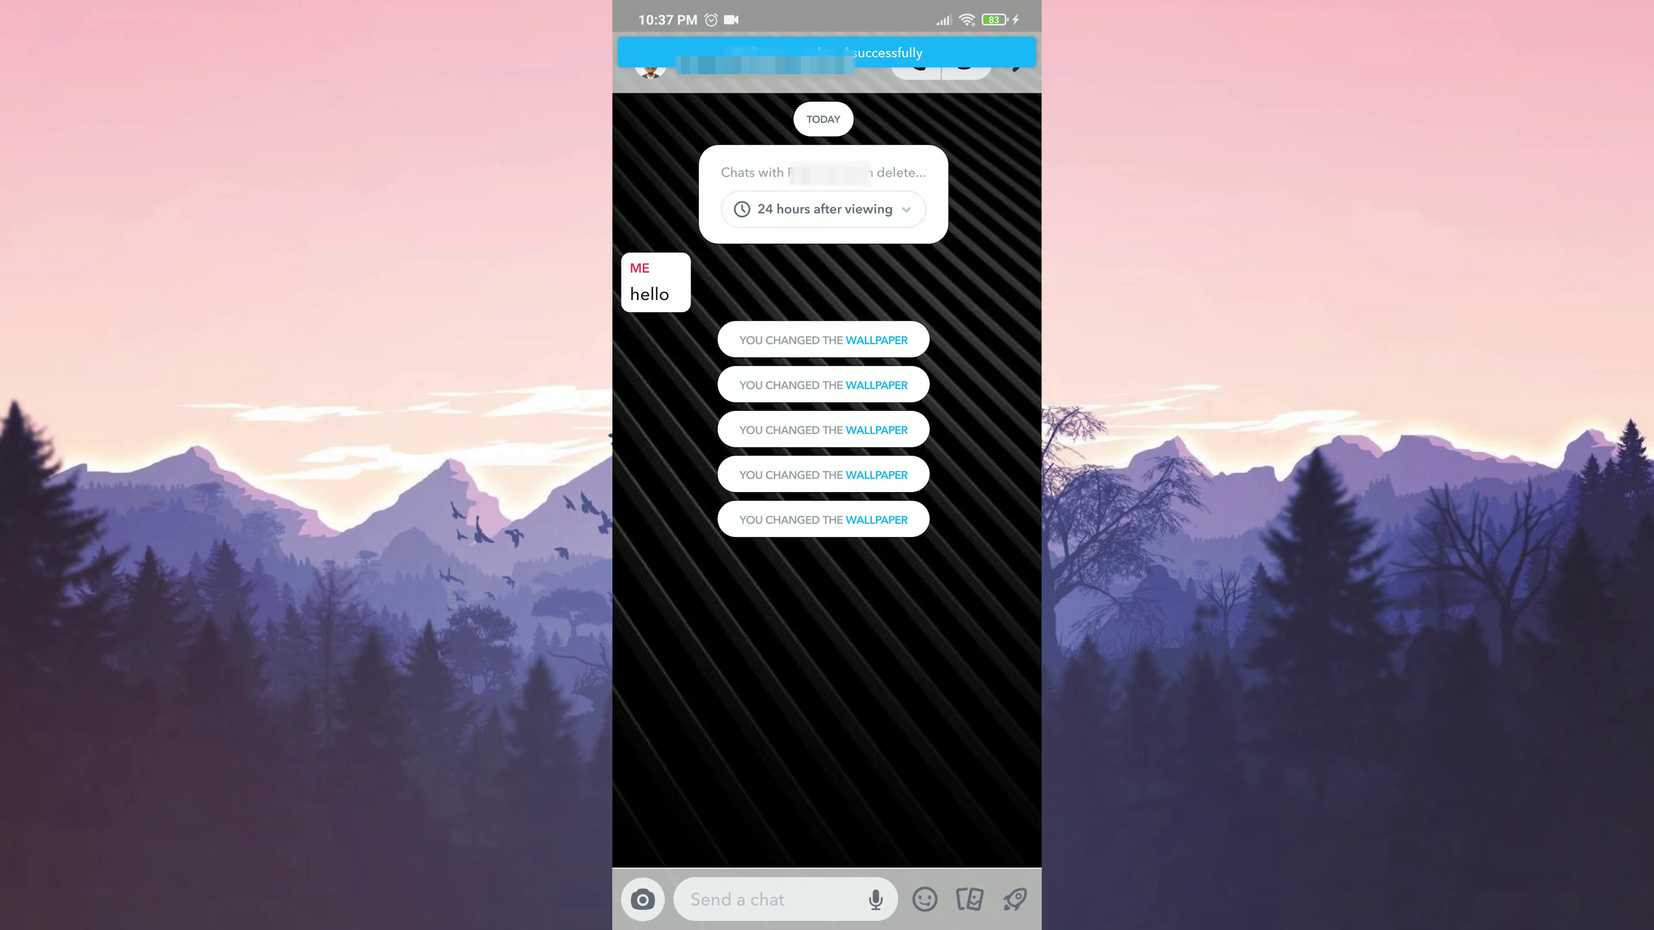